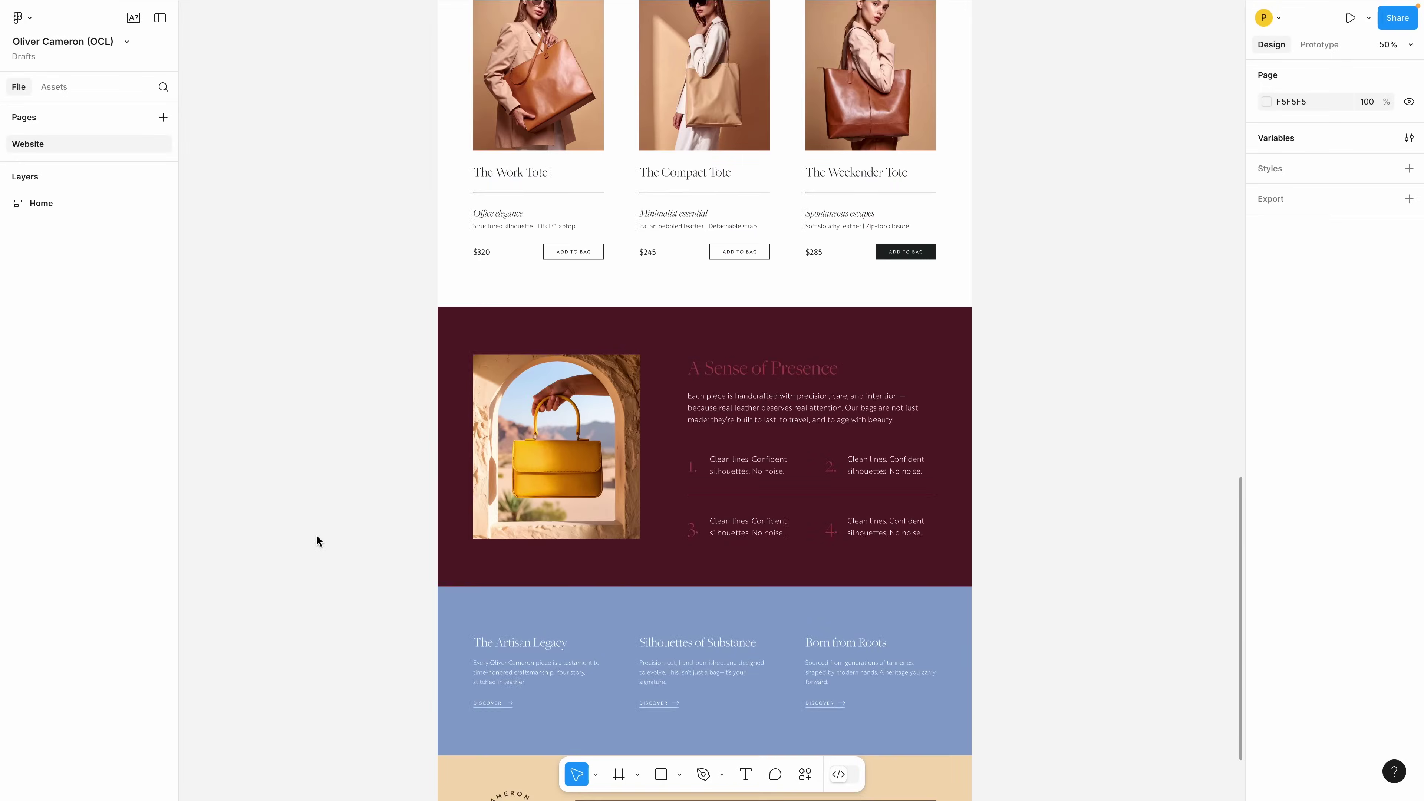
{"action": "scroll", "coordinate": [316, 534], "scroll_direction": "down", "scroll_amount": 5}
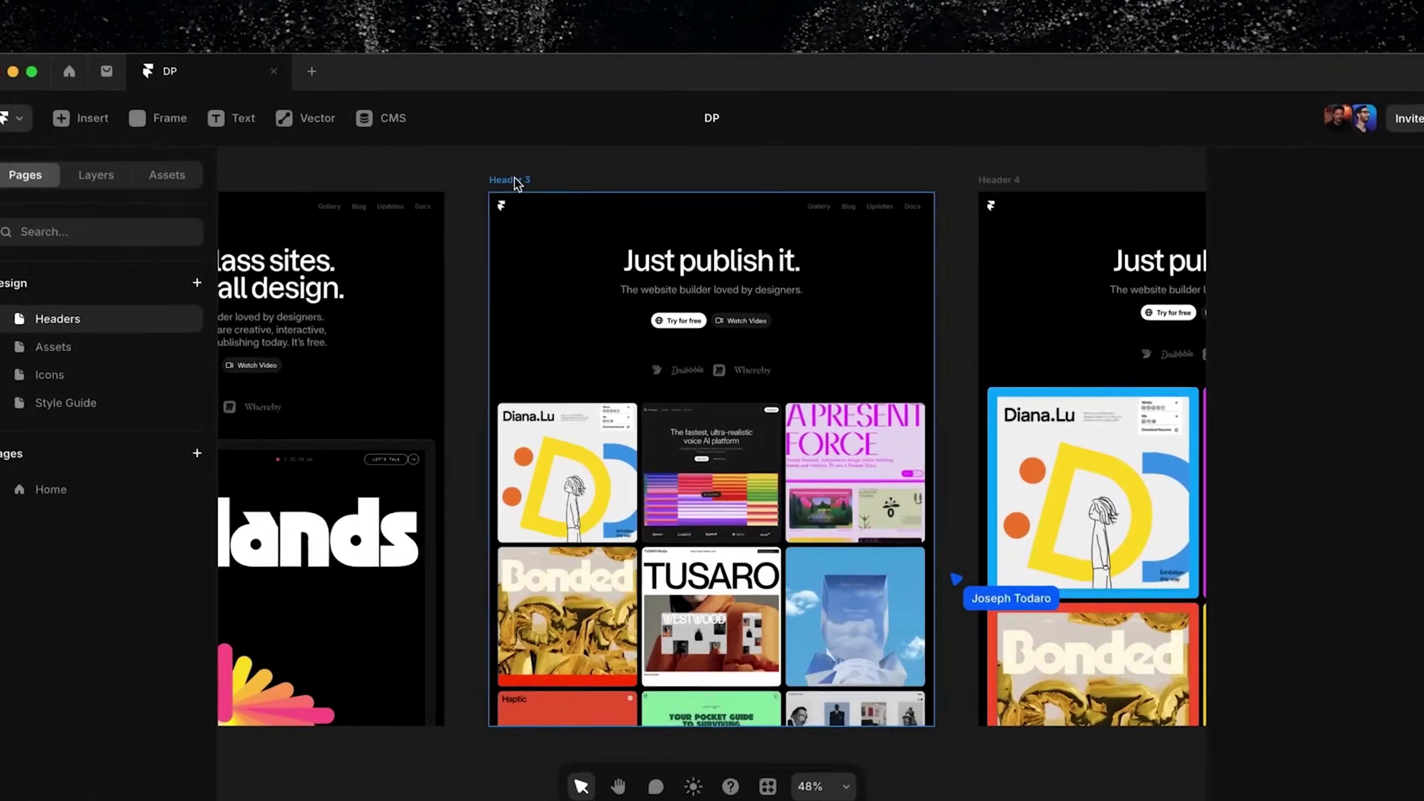
Step: Make the Header 3 frame into the /header-3 web page with Tablet and Phone breakpoints
{"action": "right_click", "coordinate": [513, 177]}
{"action": "left_click", "coordinate": [631, 245]}
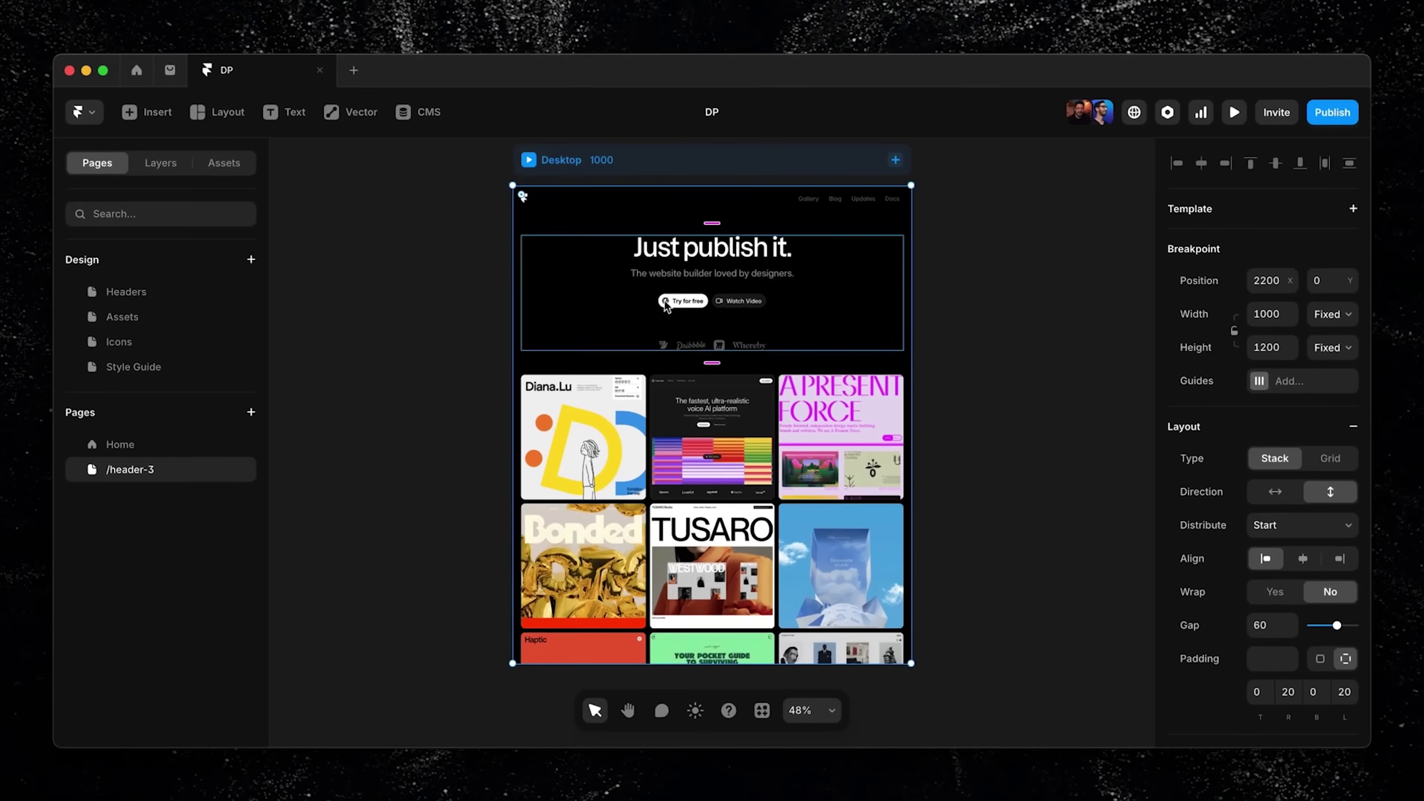
{"action": "left_click", "coordinate": [895, 161]}
{"action": "left_click", "coordinate": [886, 213]}
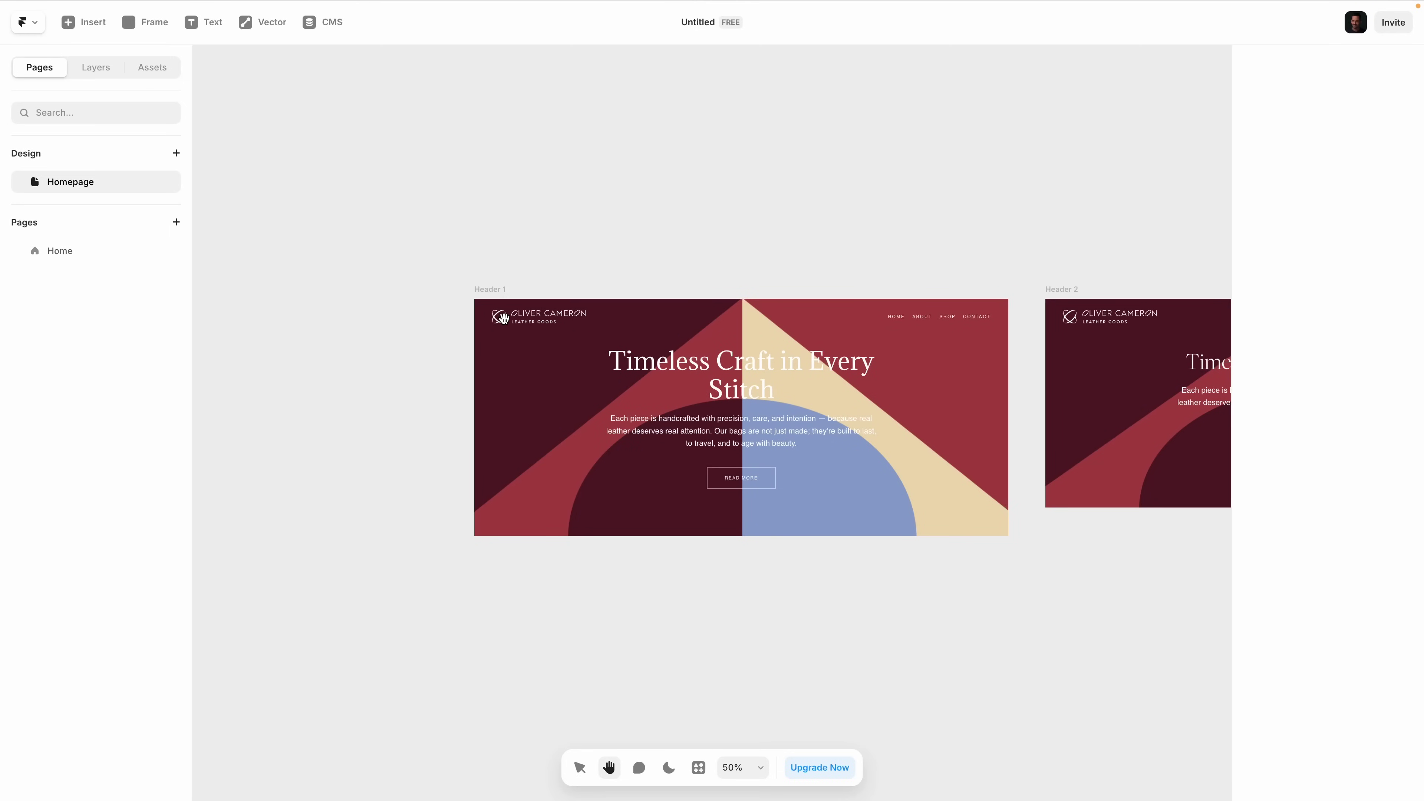
{"action": "key", "text": "shift+0"}
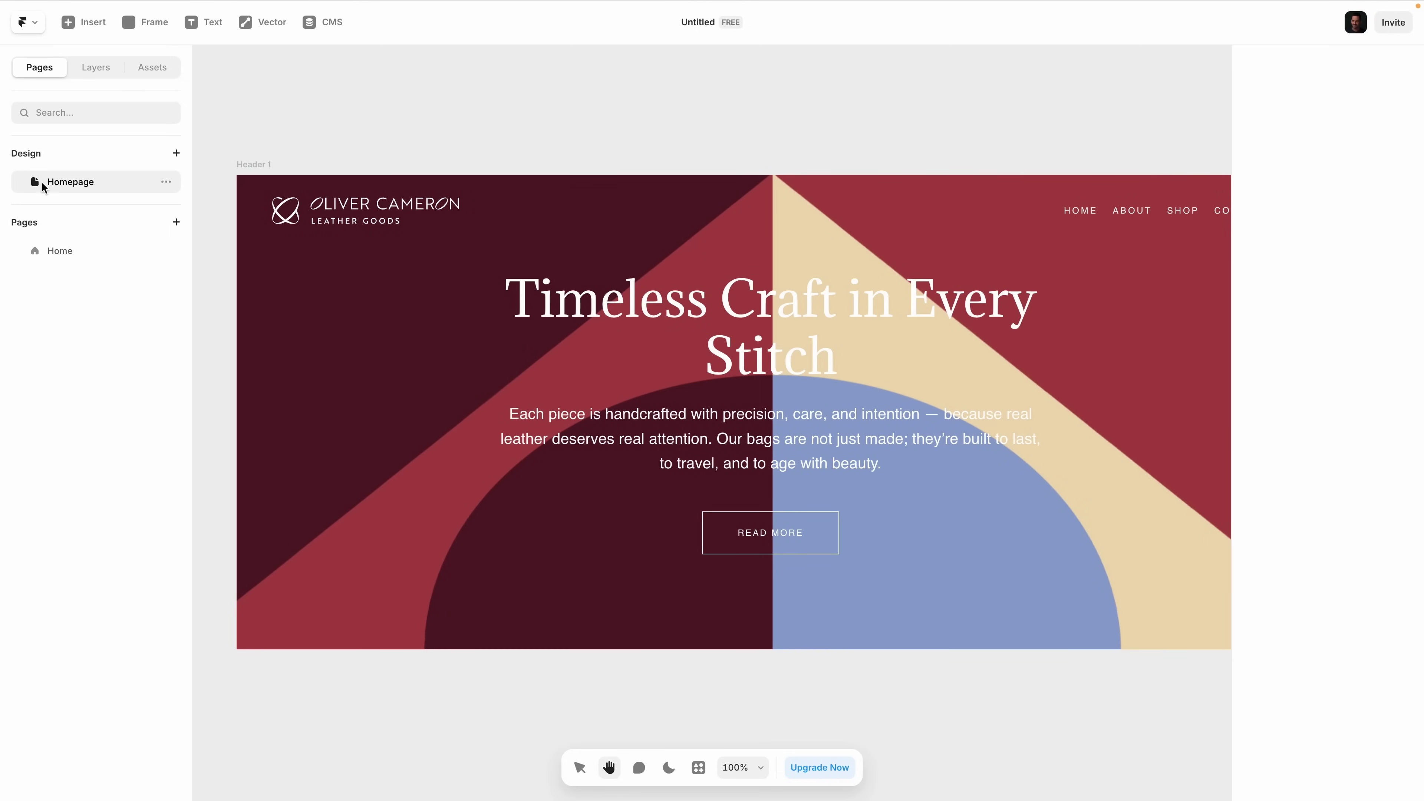
{"action": "scroll", "coordinate": [696, 342], "scroll_direction": "down", "scroll_amount": 2}
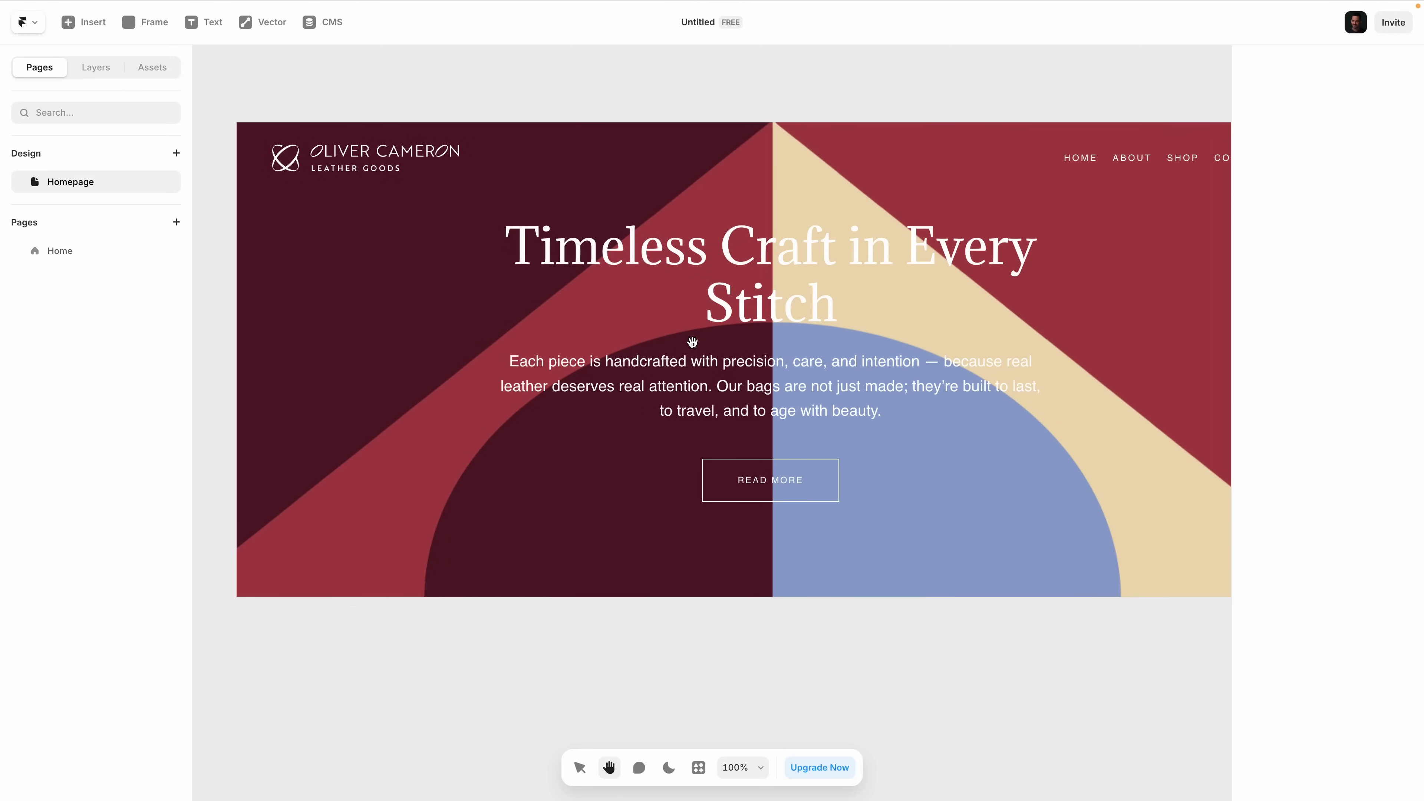
{"action": "scroll", "coordinate": [694, 341], "scroll_direction": "up", "scroll_amount": 3}
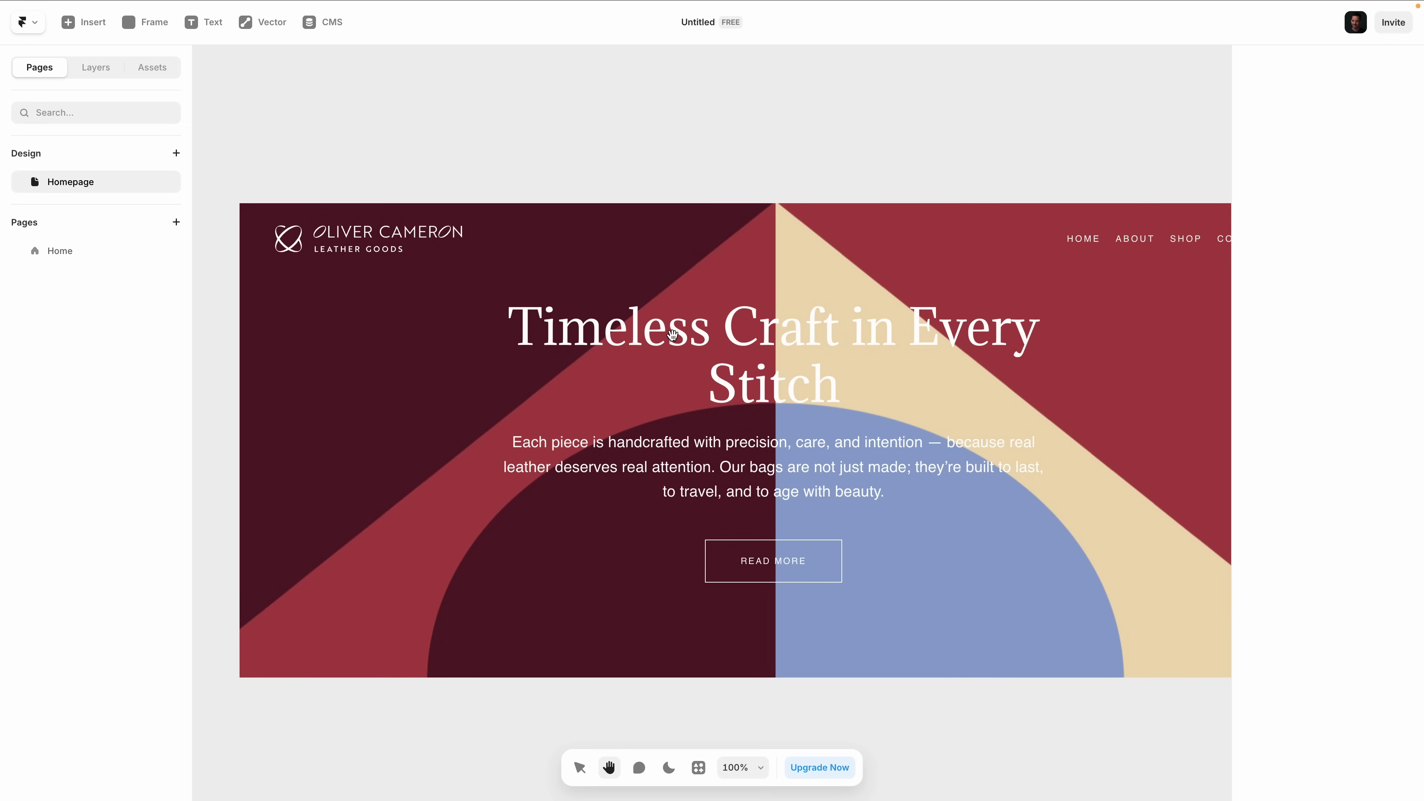
{"action": "left_click_drag", "start_coordinate": [673, 334], "coordinate": [660, 331]}
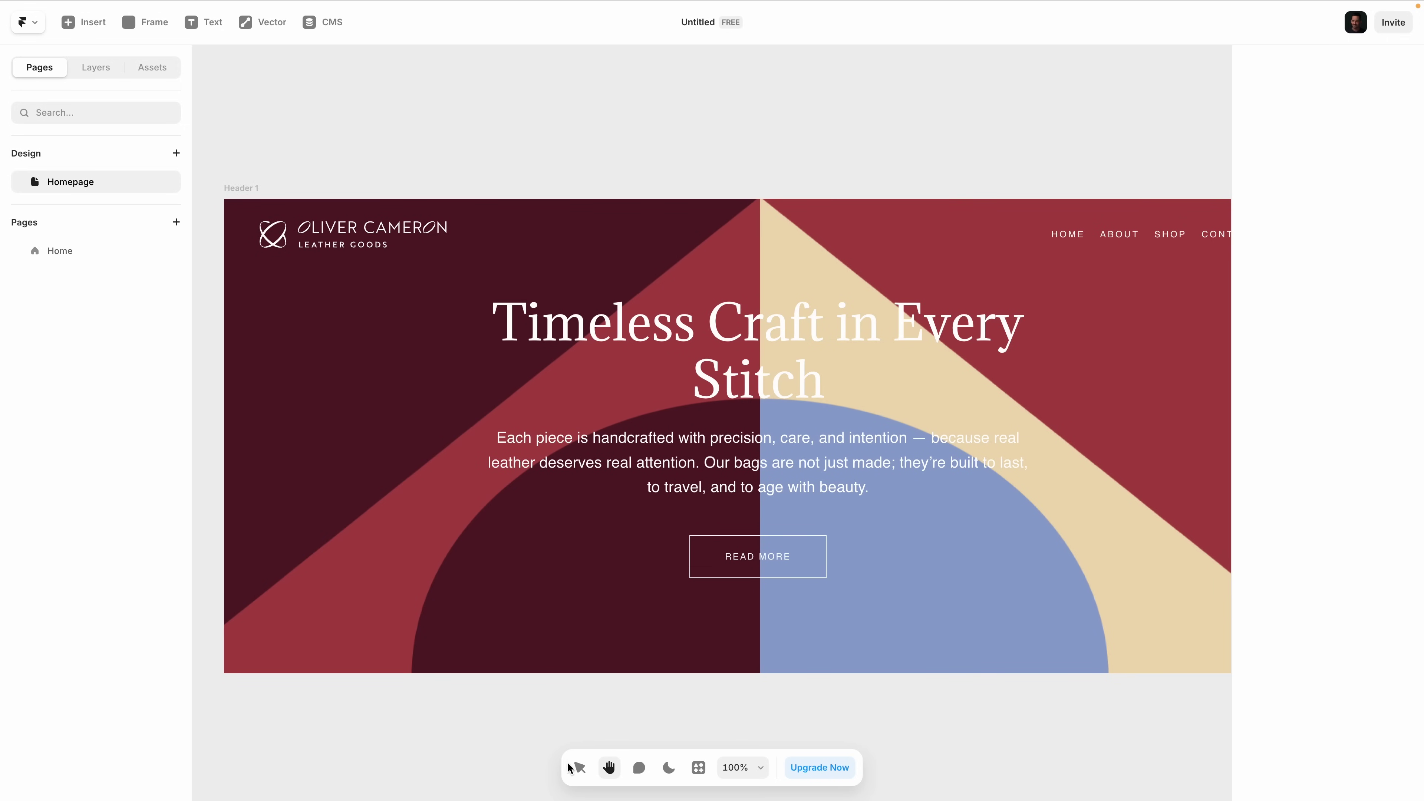
{"action": "left_click", "coordinate": [545, 476]}
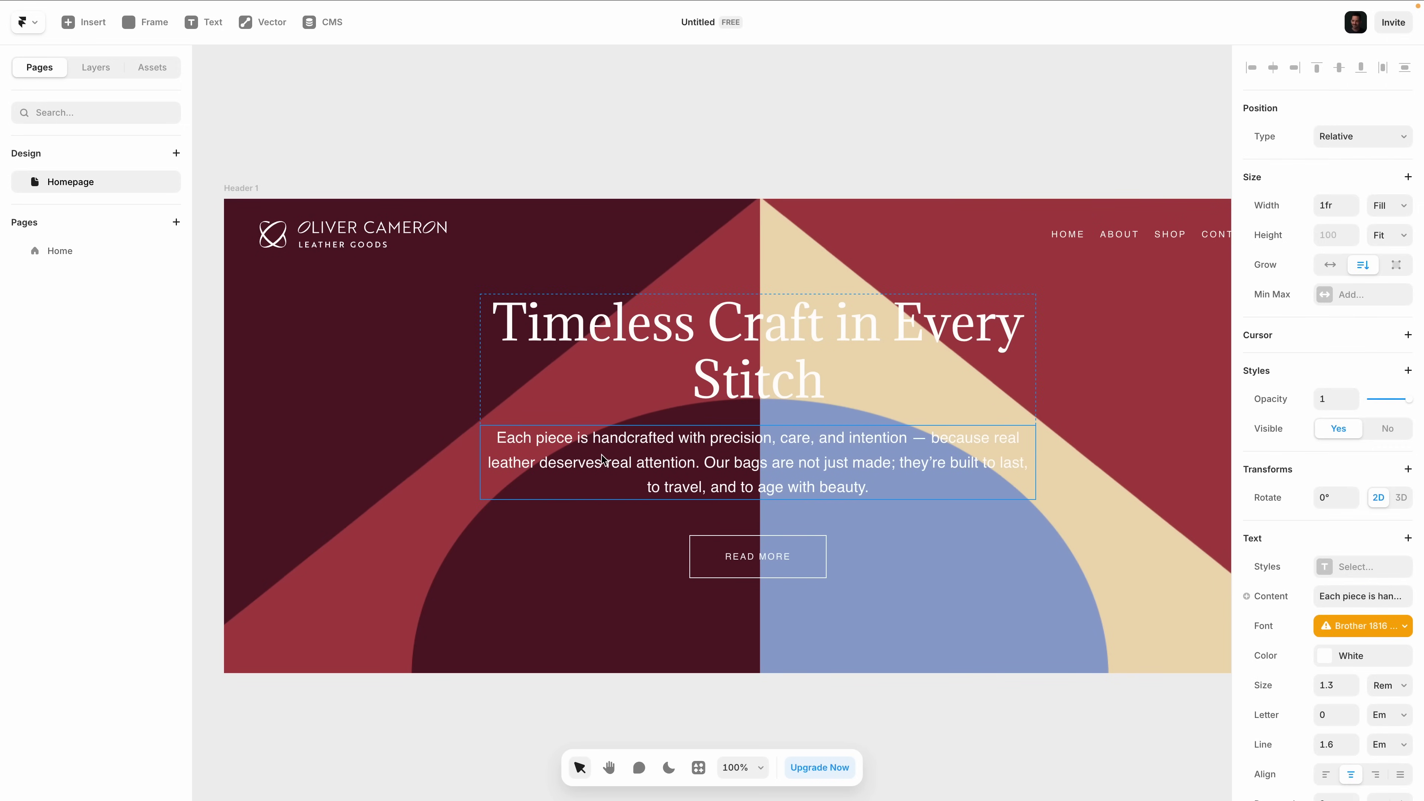
{"action": "left_click", "coordinate": [1077, 236]}
{"action": "left_click", "coordinate": [879, 159]}
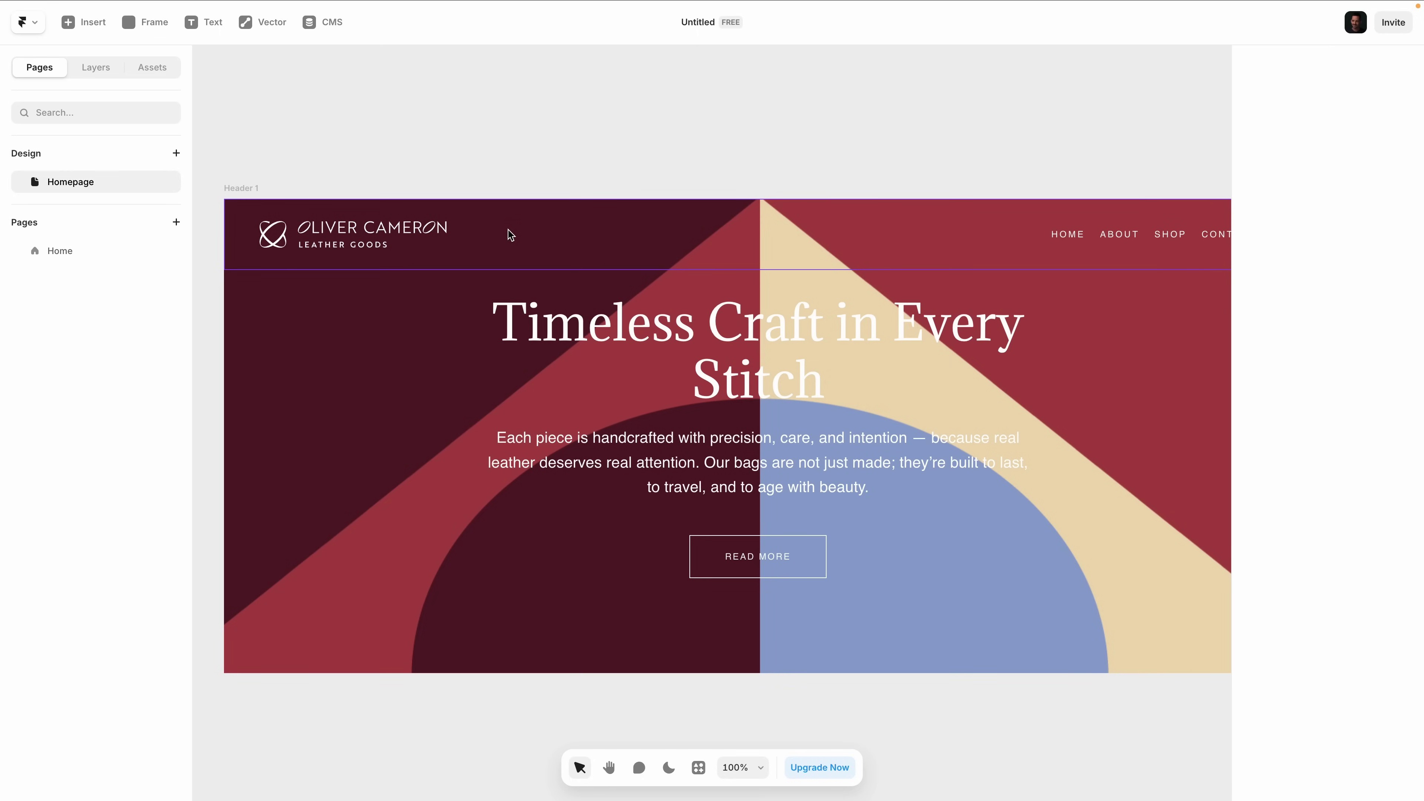
{"action": "left_click", "coordinate": [91, 26]}
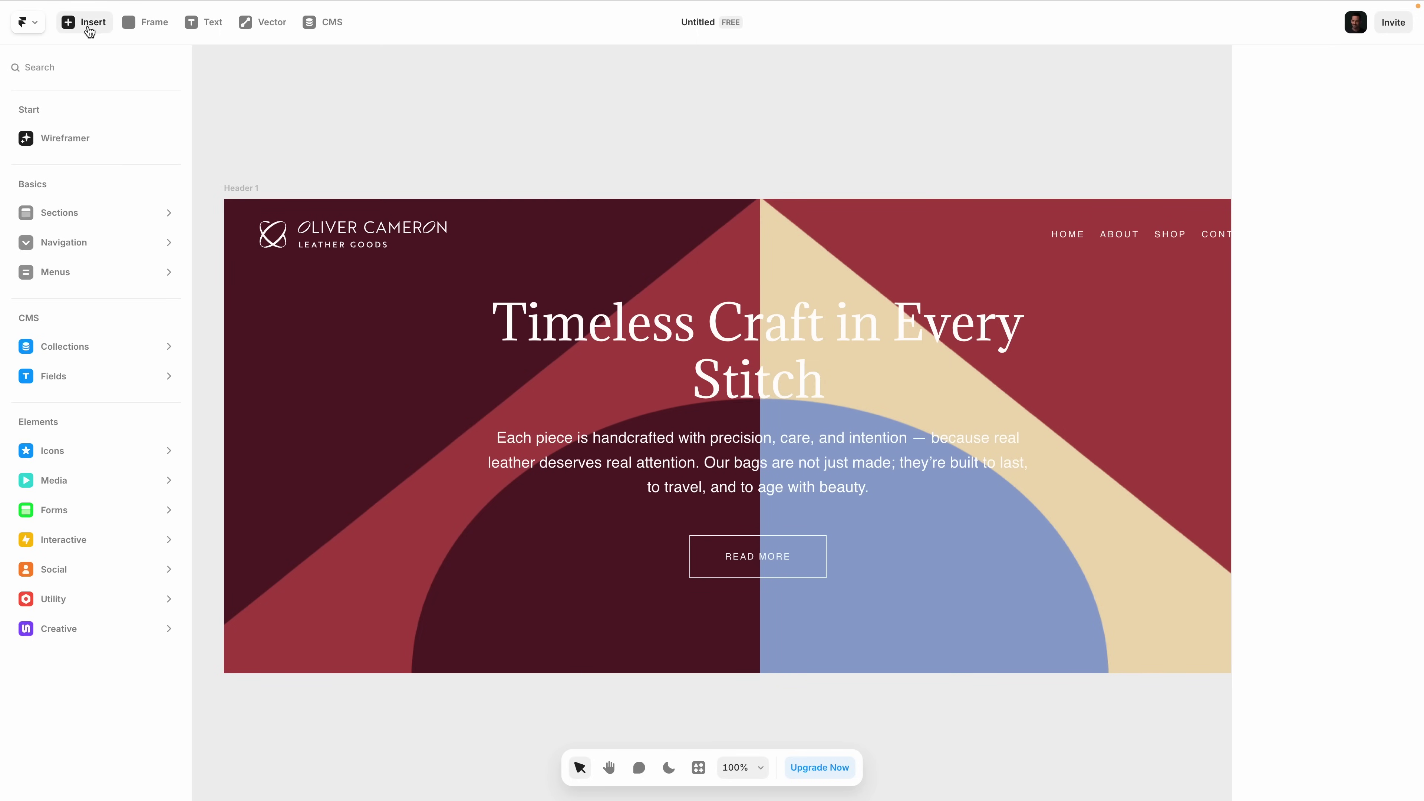
{"action": "left_click", "coordinate": [622, 148]}
{"action": "scroll", "coordinate": [642, 372], "scroll_direction": "right", "scroll_amount": 5}
{"action": "scroll", "coordinate": [617, 372], "scroll_direction": "left", "scroll_amount": 5}
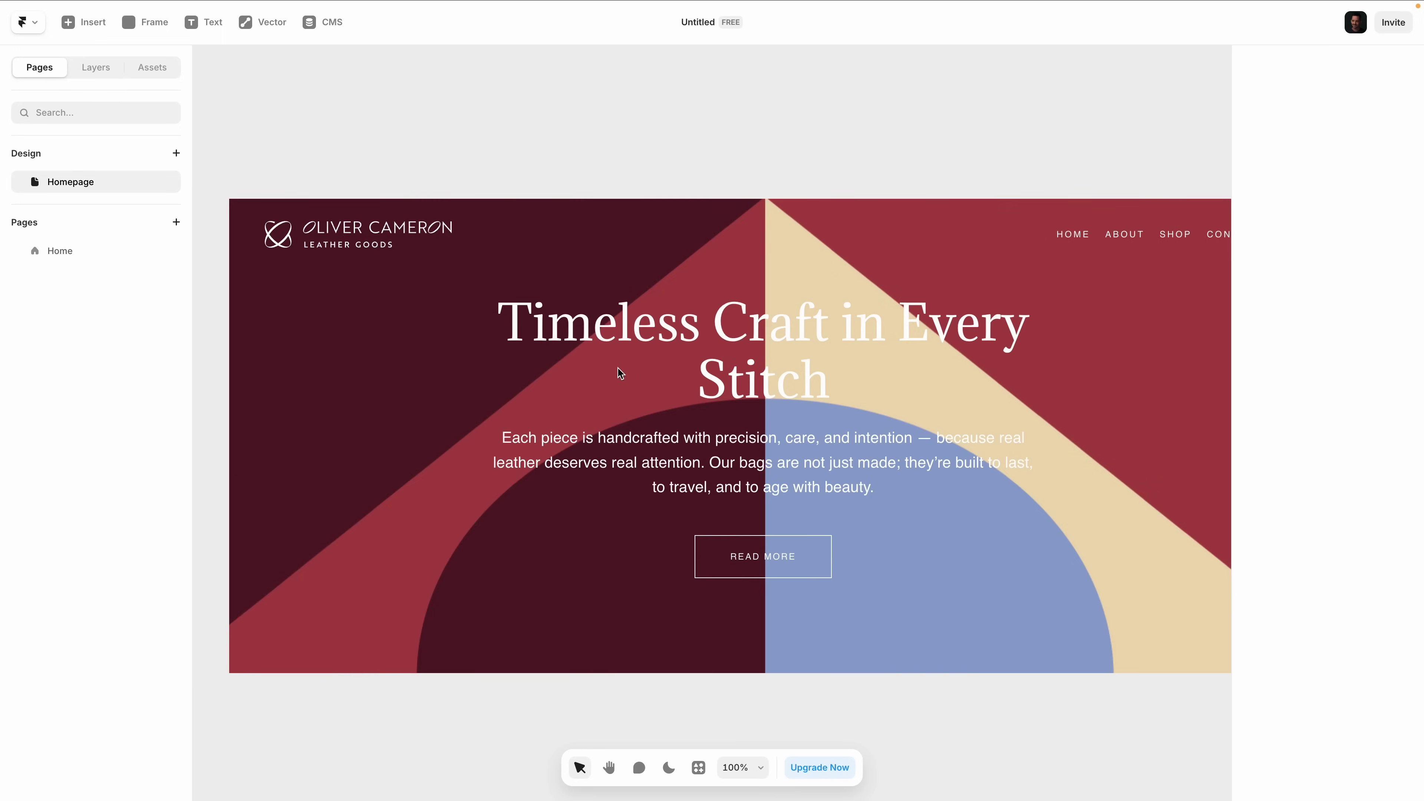
{"action": "scroll", "coordinate": [617, 369], "scroll_direction": "left", "scroll_amount": 3}
{"action": "scroll", "coordinate": [757, 432], "scroll_direction": "right", "scroll_amount": 4}
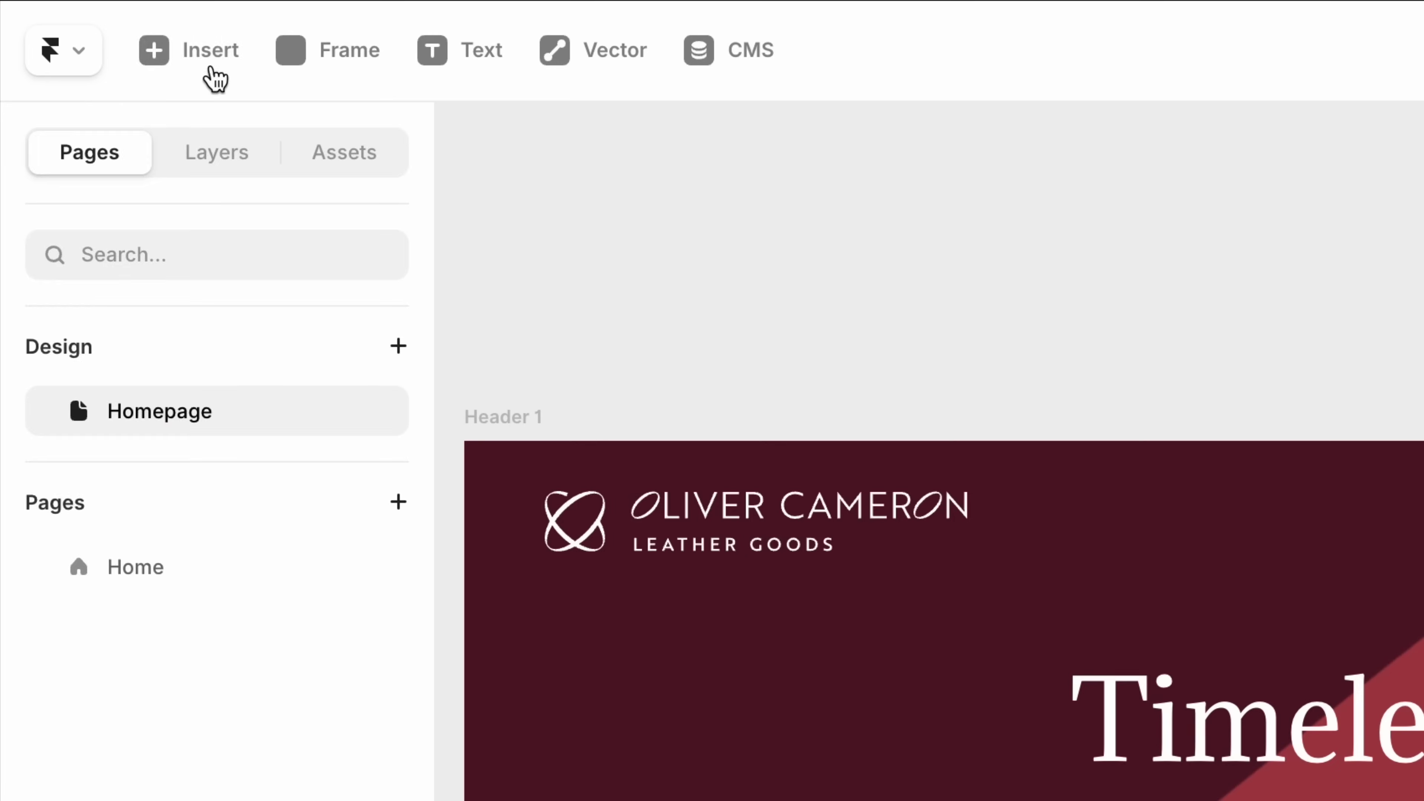
{"action": "left_click", "coordinate": [87, 24]}
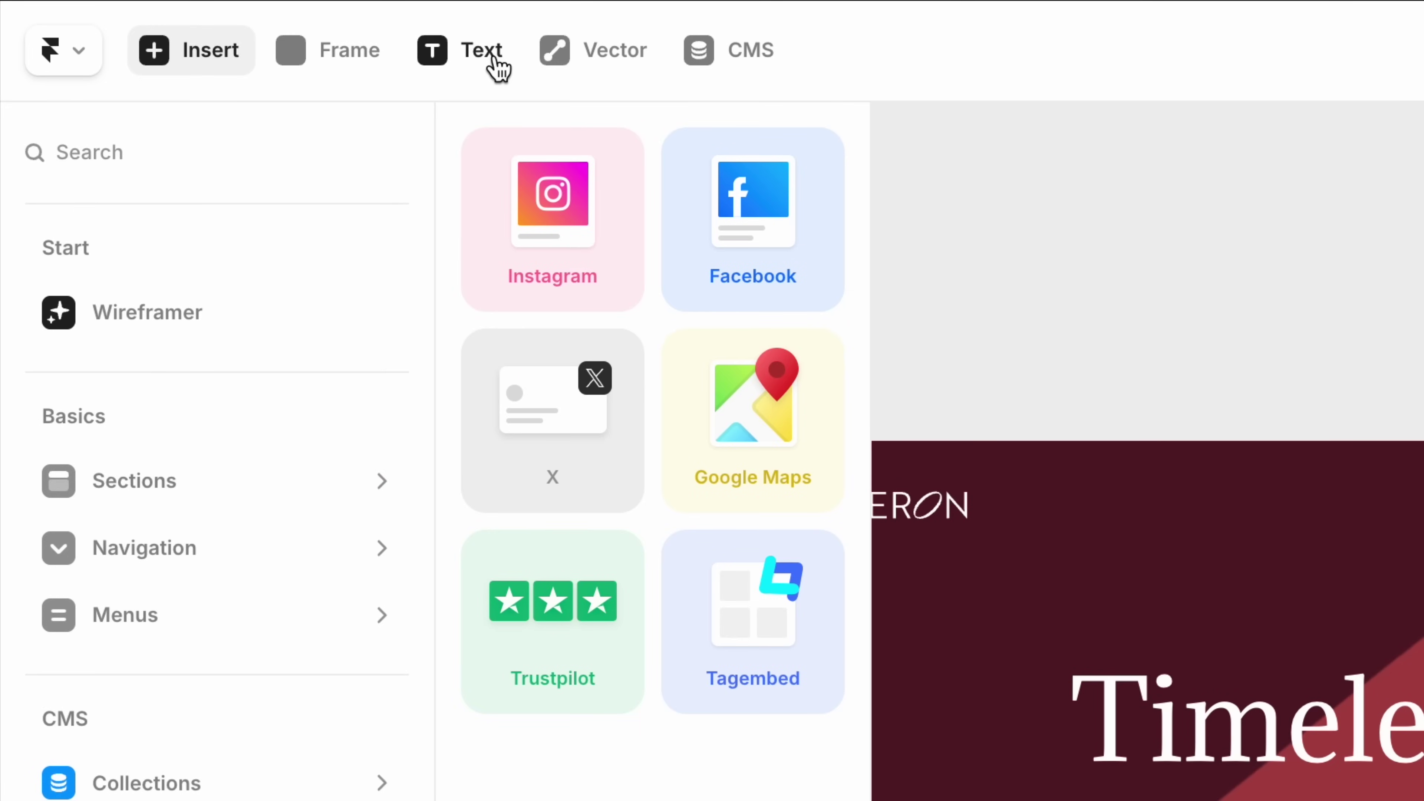
{"action": "left_click", "coordinate": [565, 56]}
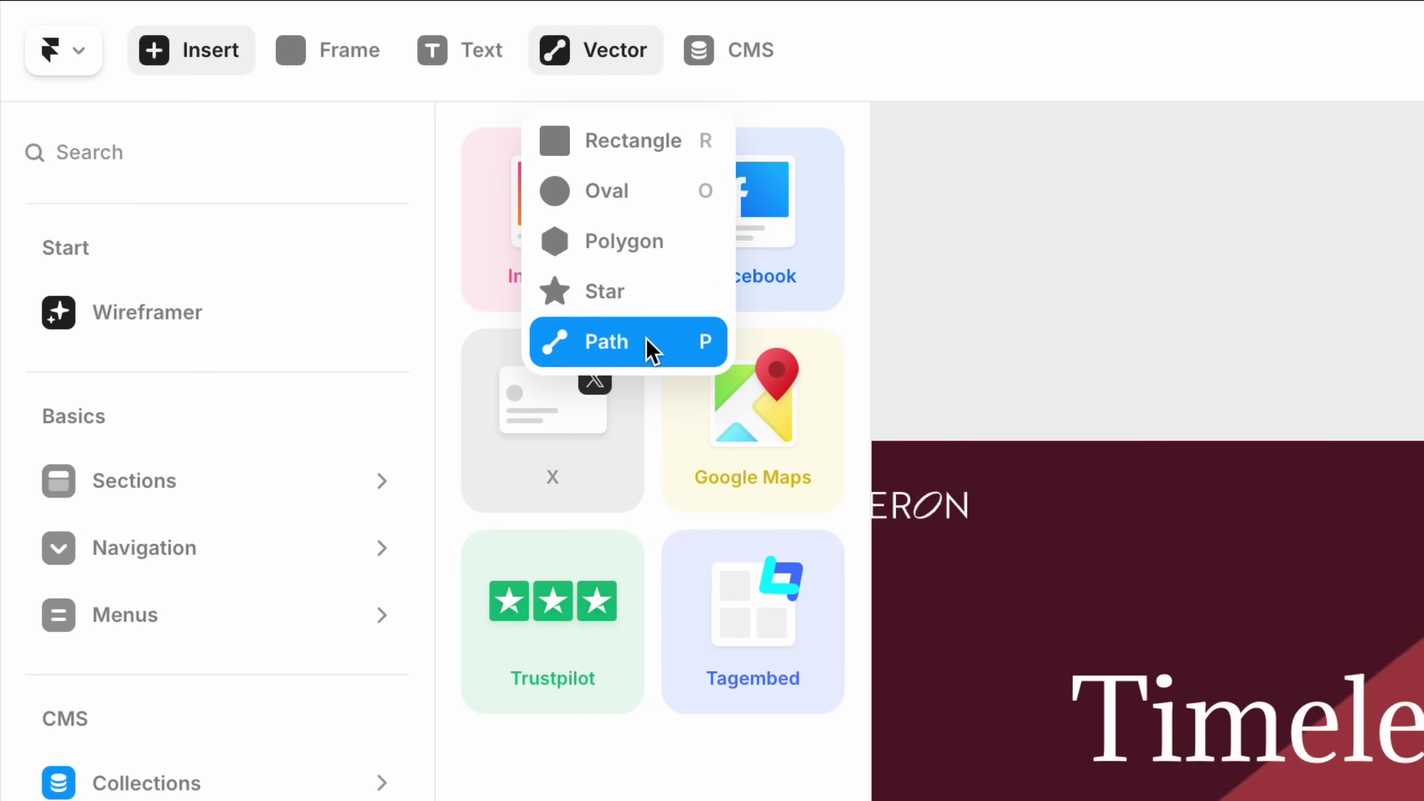
{"action": "left_click", "coordinate": [632, 53]}
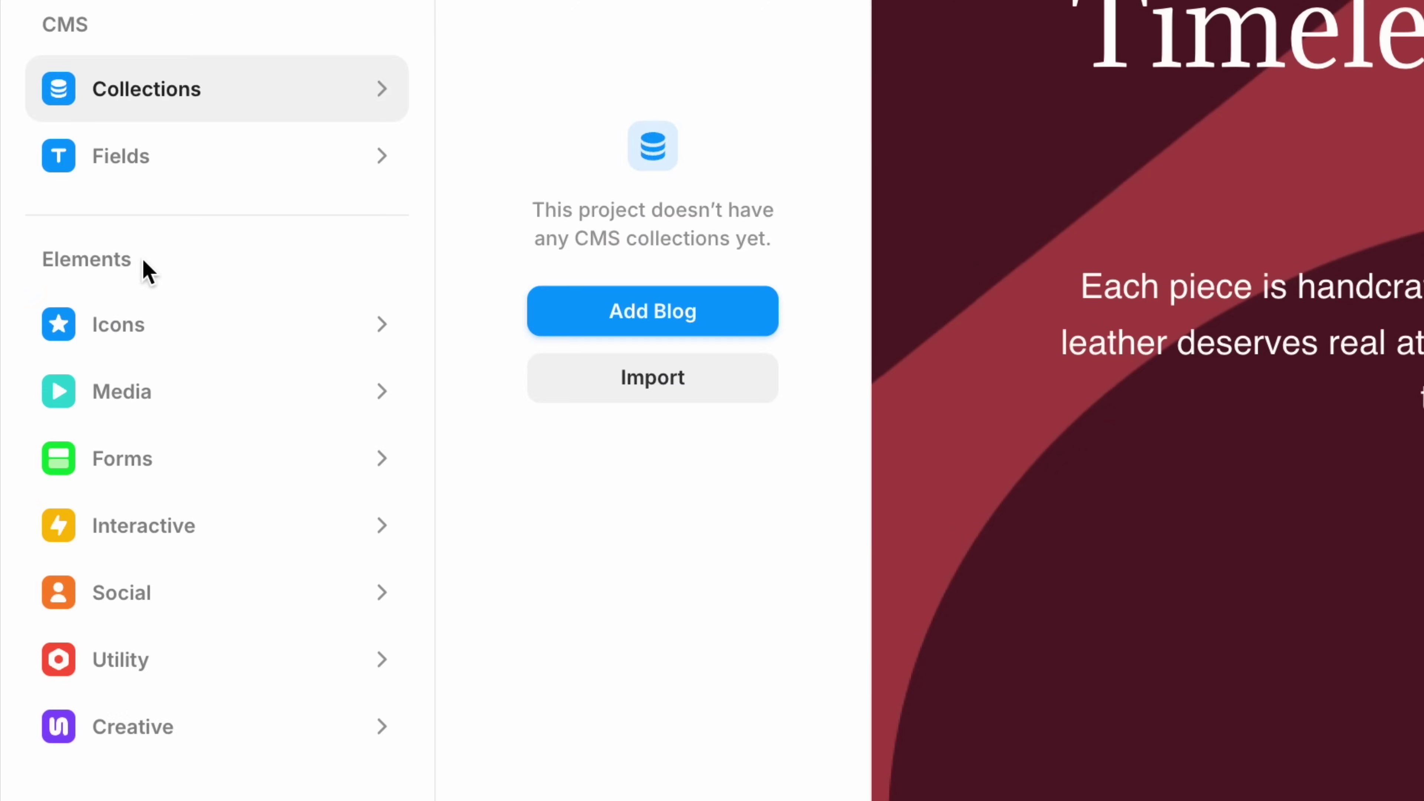
{"action": "mouse_move", "coordinate": [154, 752]}
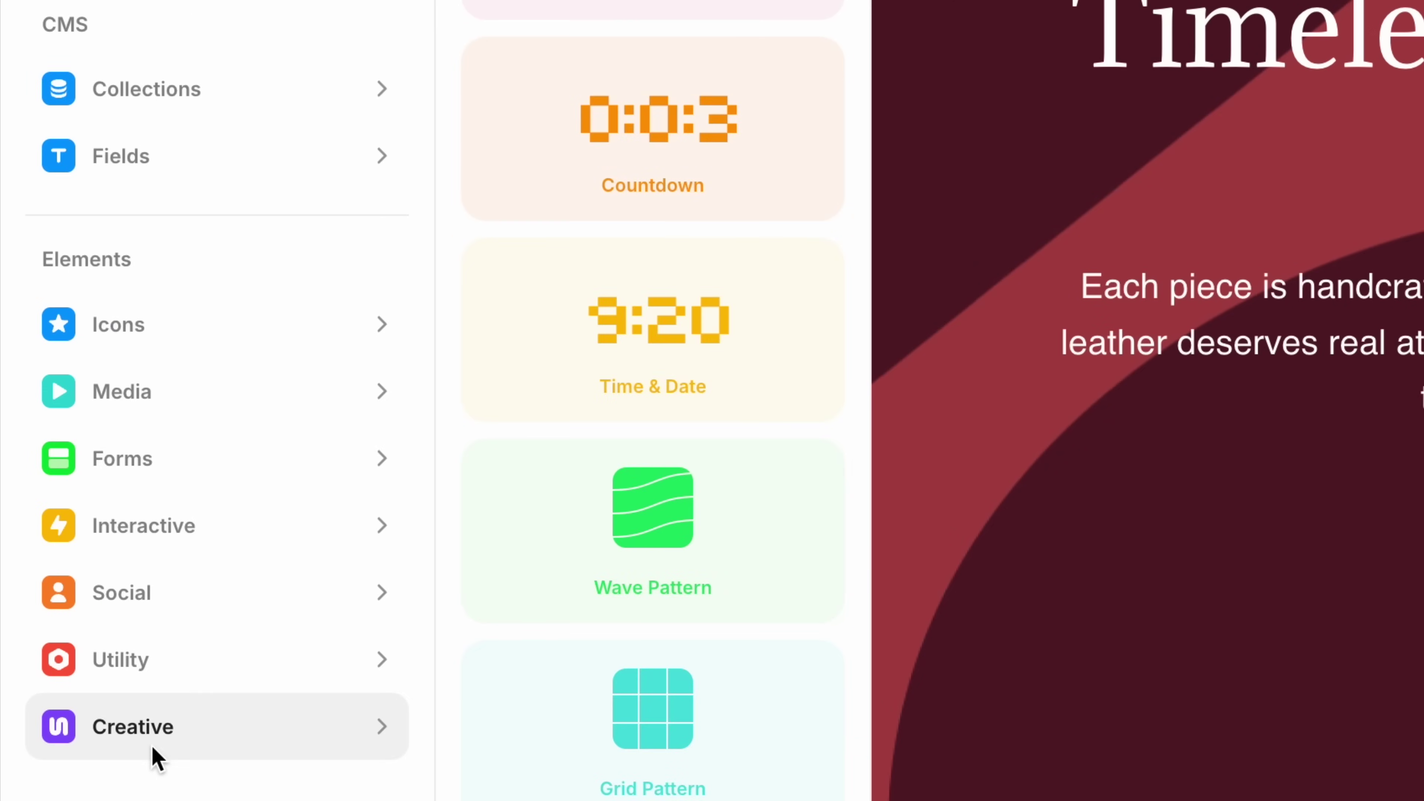
{"action": "mouse_move", "coordinate": [150, 401]}
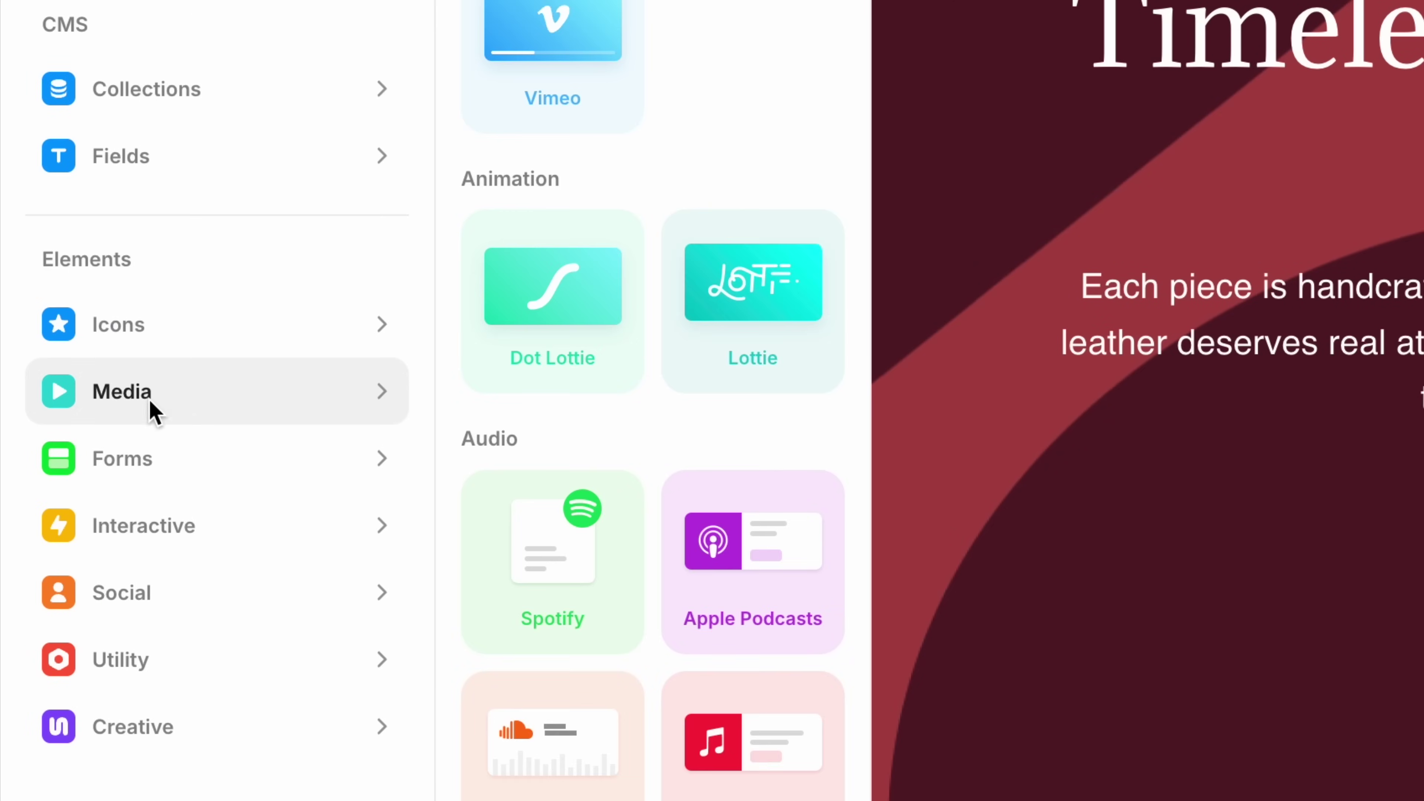
{"action": "mouse_move", "coordinate": [150, 339]}
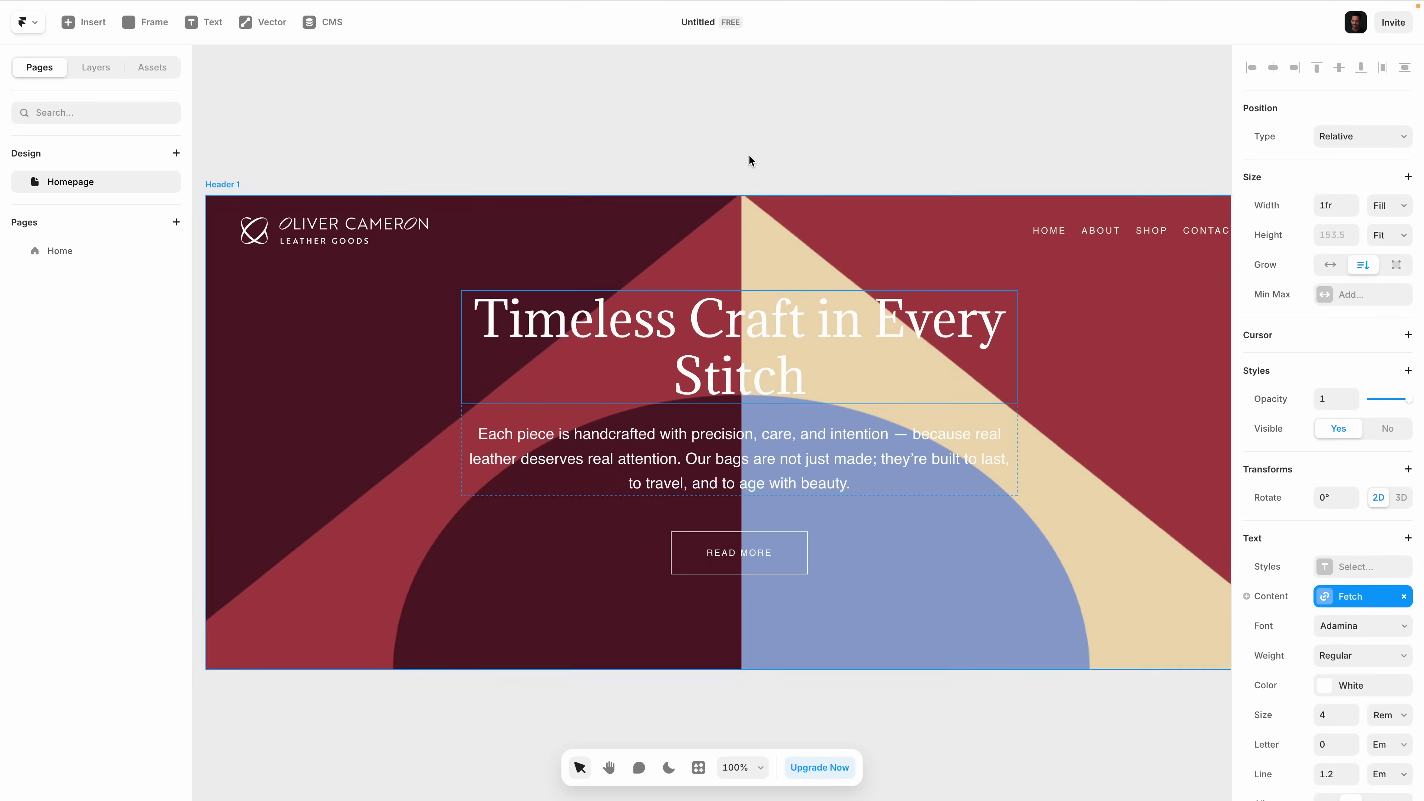
{"action": "scroll", "coordinate": [863, 393], "scroll_direction": "right", "scroll_amount": 5}
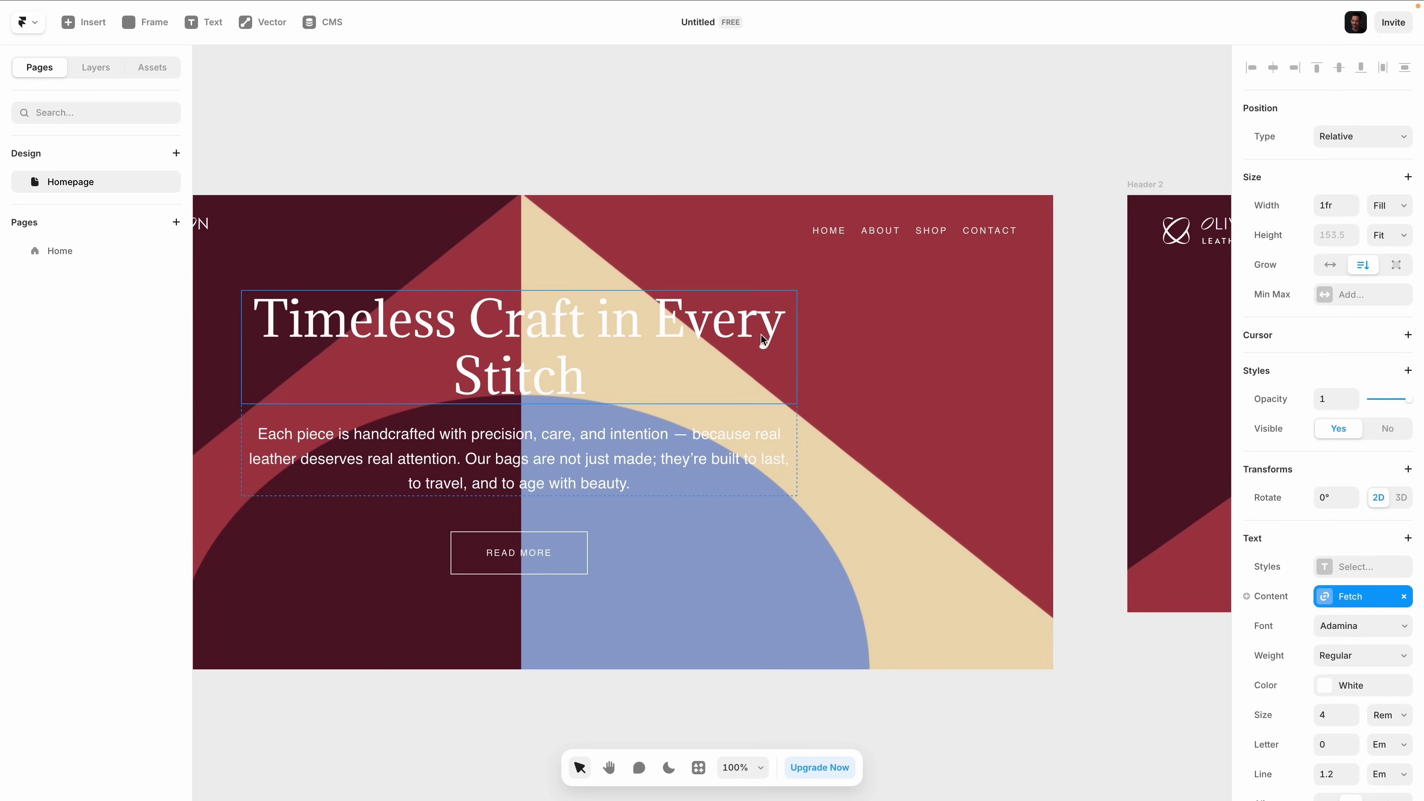
{"action": "scroll", "coordinate": [762, 339], "scroll_direction": "left", "scroll_amount": 4}
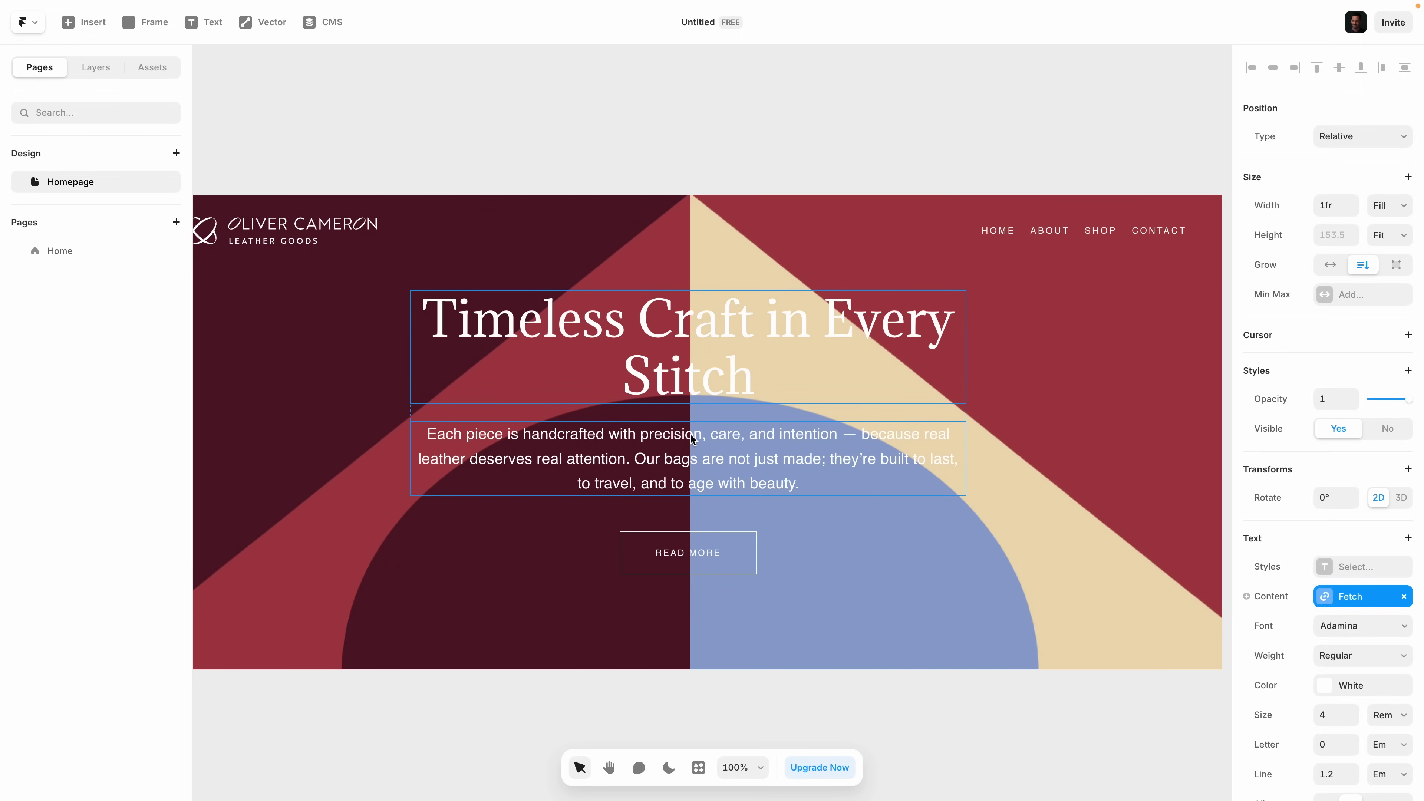
{"action": "scroll", "coordinate": [1272, 74], "scroll_direction": "up", "scroll_amount": 5}
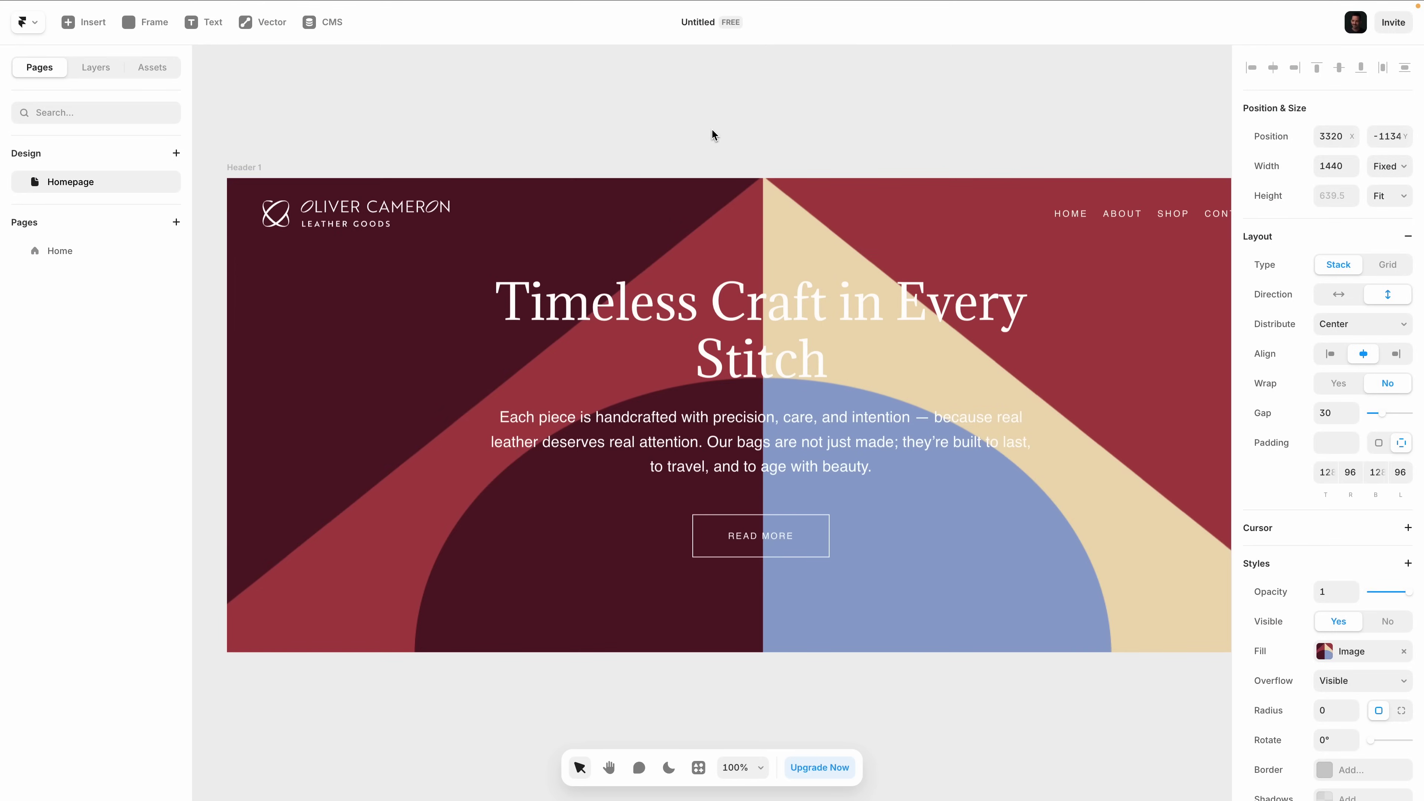
Step: Duplicate the Header 3 hero frame so a copy sits beside the original, then deselect it
{"action": "scroll", "coordinate": [711, 134], "scroll_direction": "right", "scroll_amount": 20}
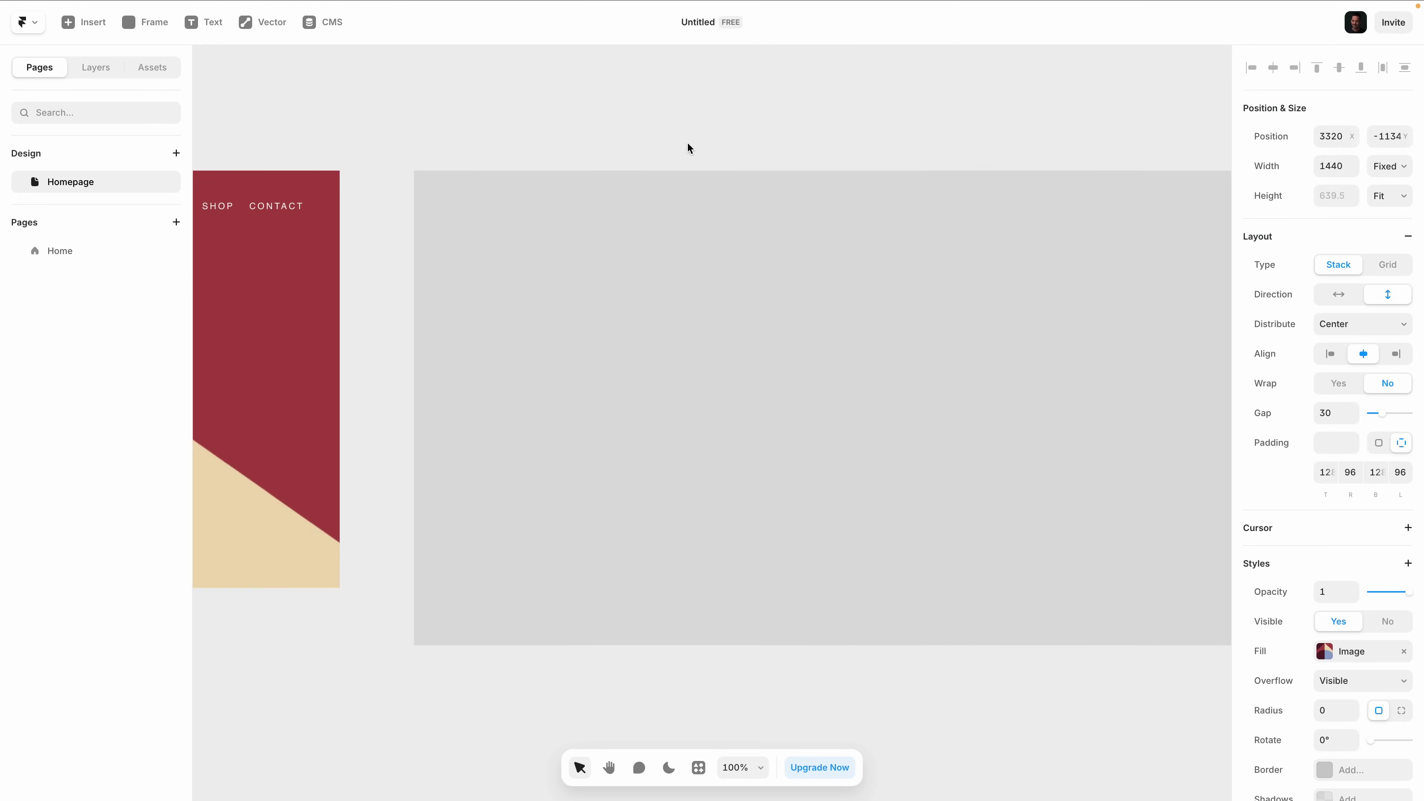
{"action": "scroll", "coordinate": [689, 148], "scroll_direction": "right", "scroll_amount": 5}
{"action": "scroll", "coordinate": [586, 104], "scroll_direction": "right", "scroll_amount": 3}
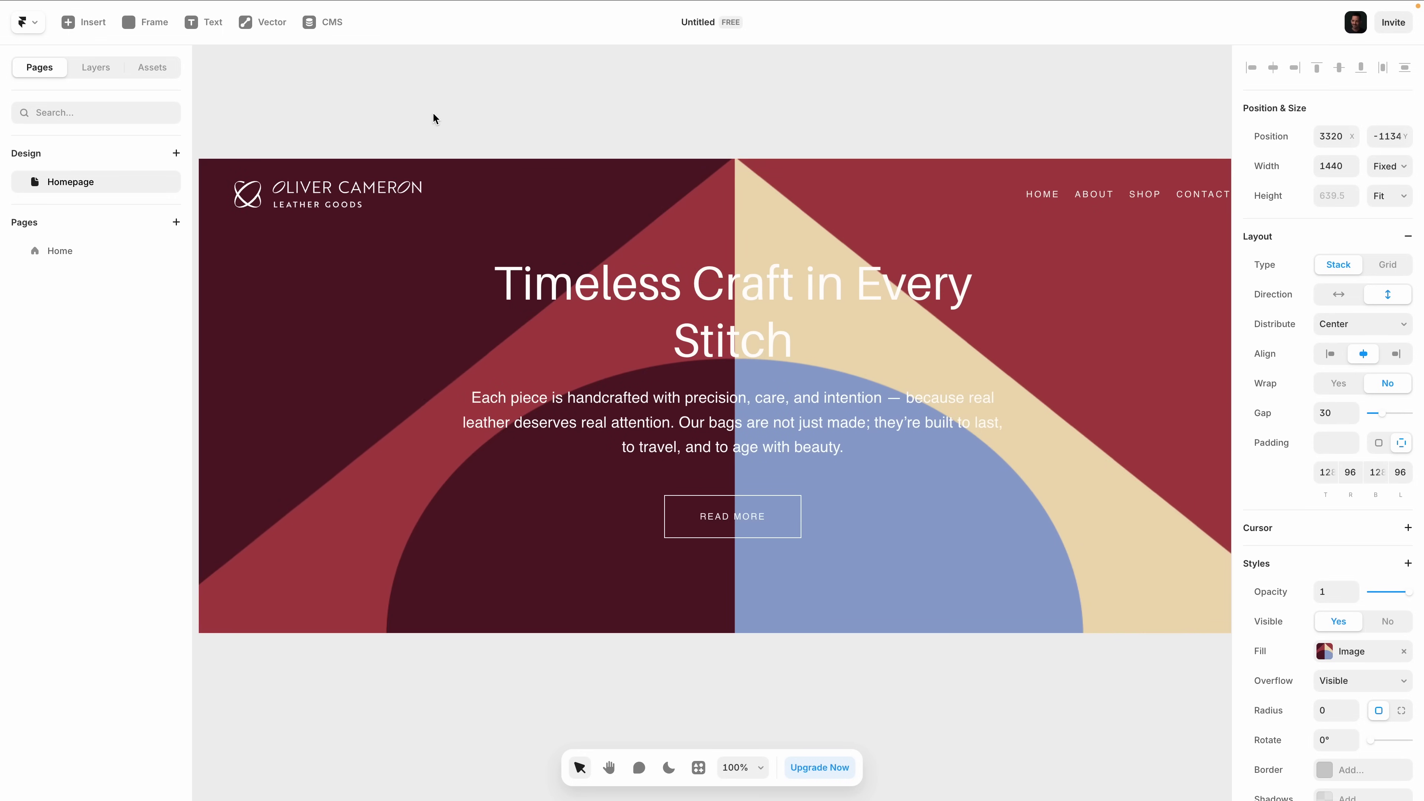
{"action": "scroll", "coordinate": [381, 135], "scroll_direction": "left", "scroll_amount": 3}
{"action": "right_click", "coordinate": [316, 162]}
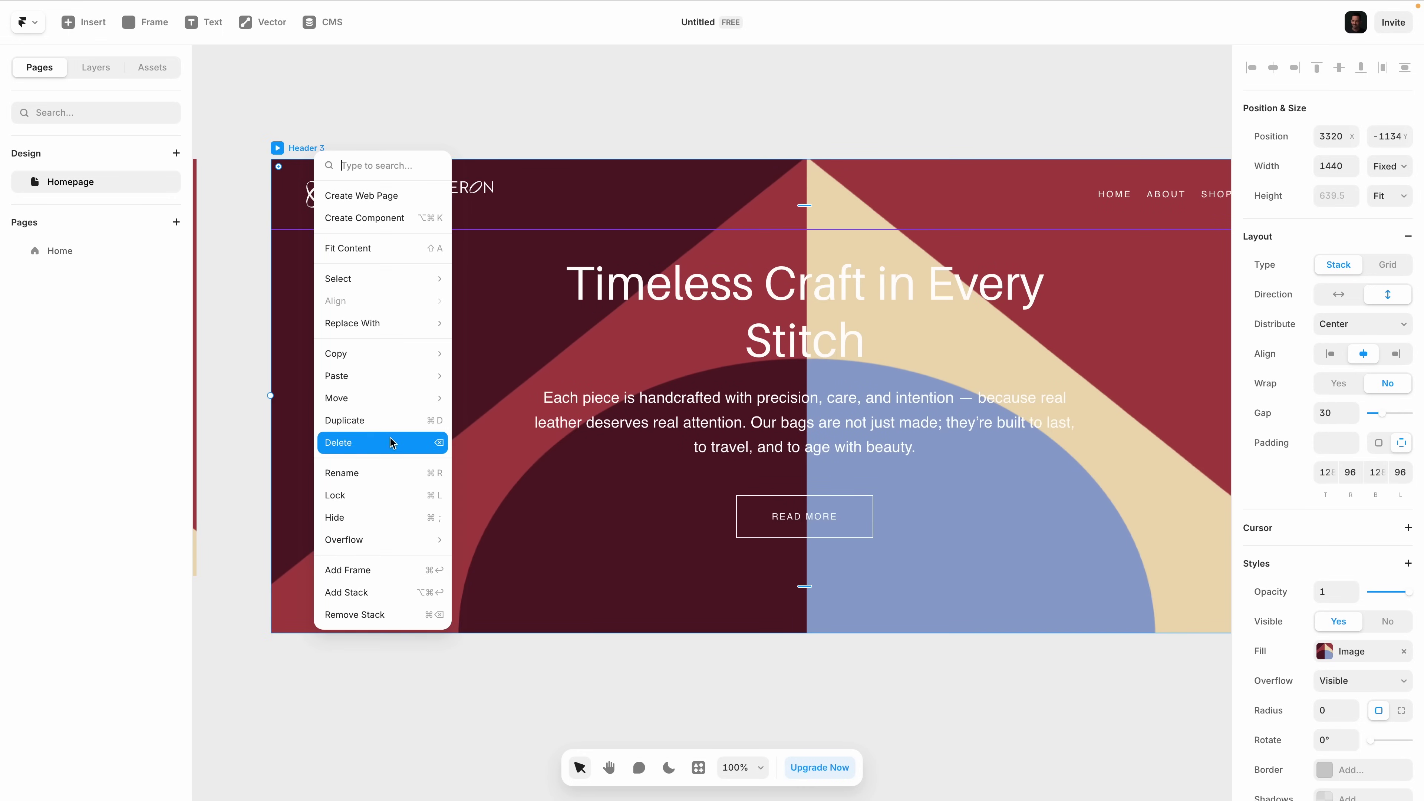
{"action": "left_click", "coordinate": [388, 421]}
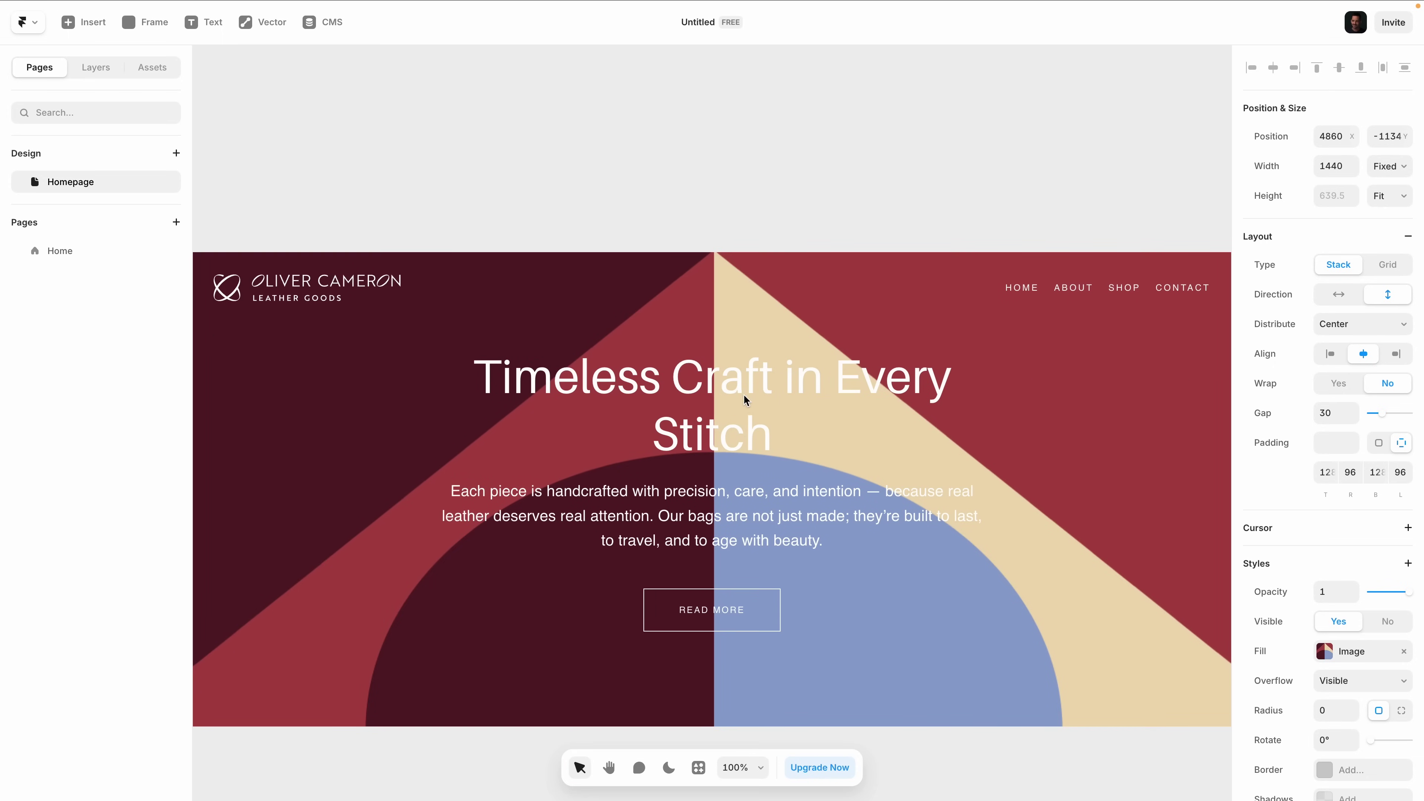
{"action": "left_click", "coordinate": [868, 168]}
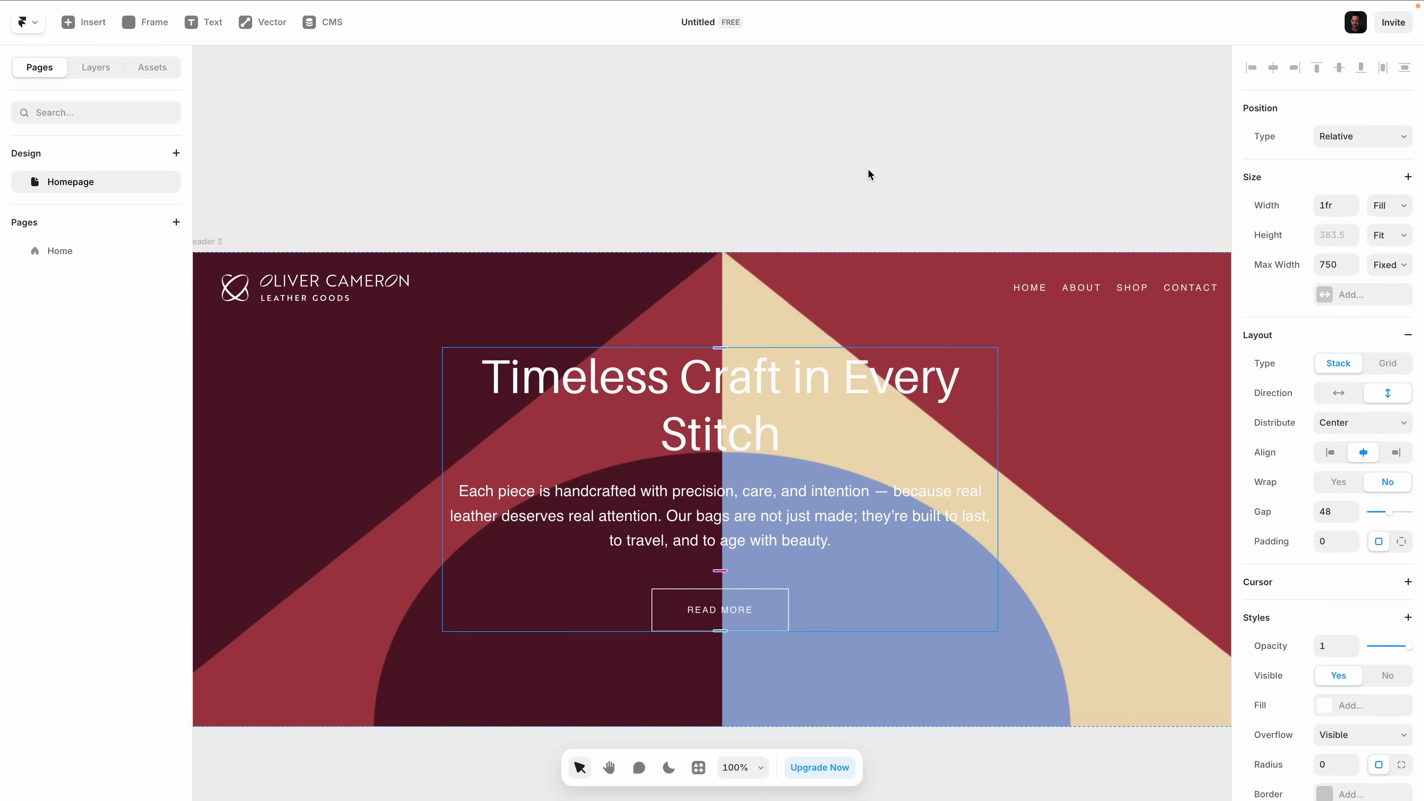
Step: Switch the 'Timeless Craft in Every Stitch' heading font to Afacad Flux so it fits on one line
{"action": "left_click", "coordinate": [798, 447]}
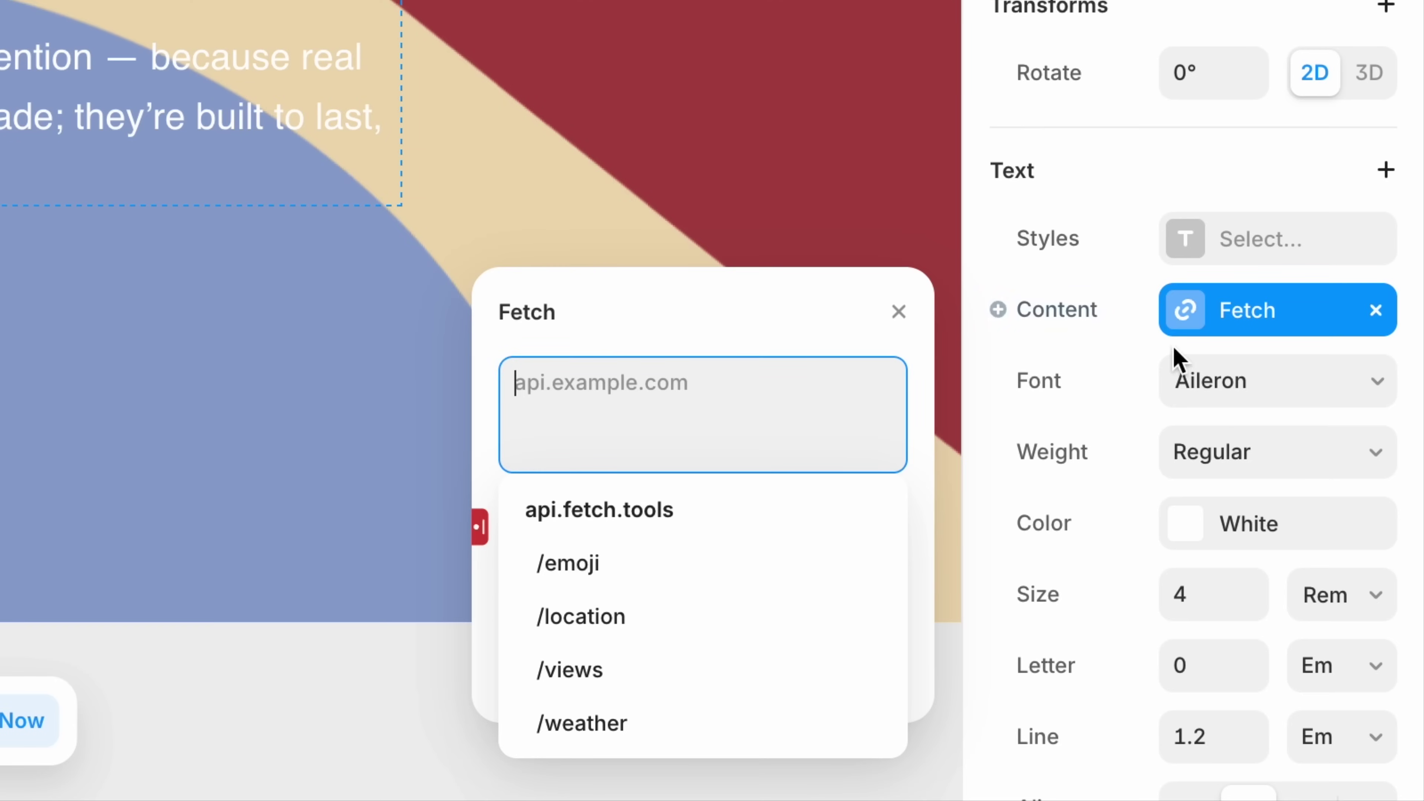
{"action": "left_click", "coordinate": [1226, 387]}
{"action": "scroll", "coordinate": [706, 423], "scroll_direction": "down", "scroll_amount": 10}
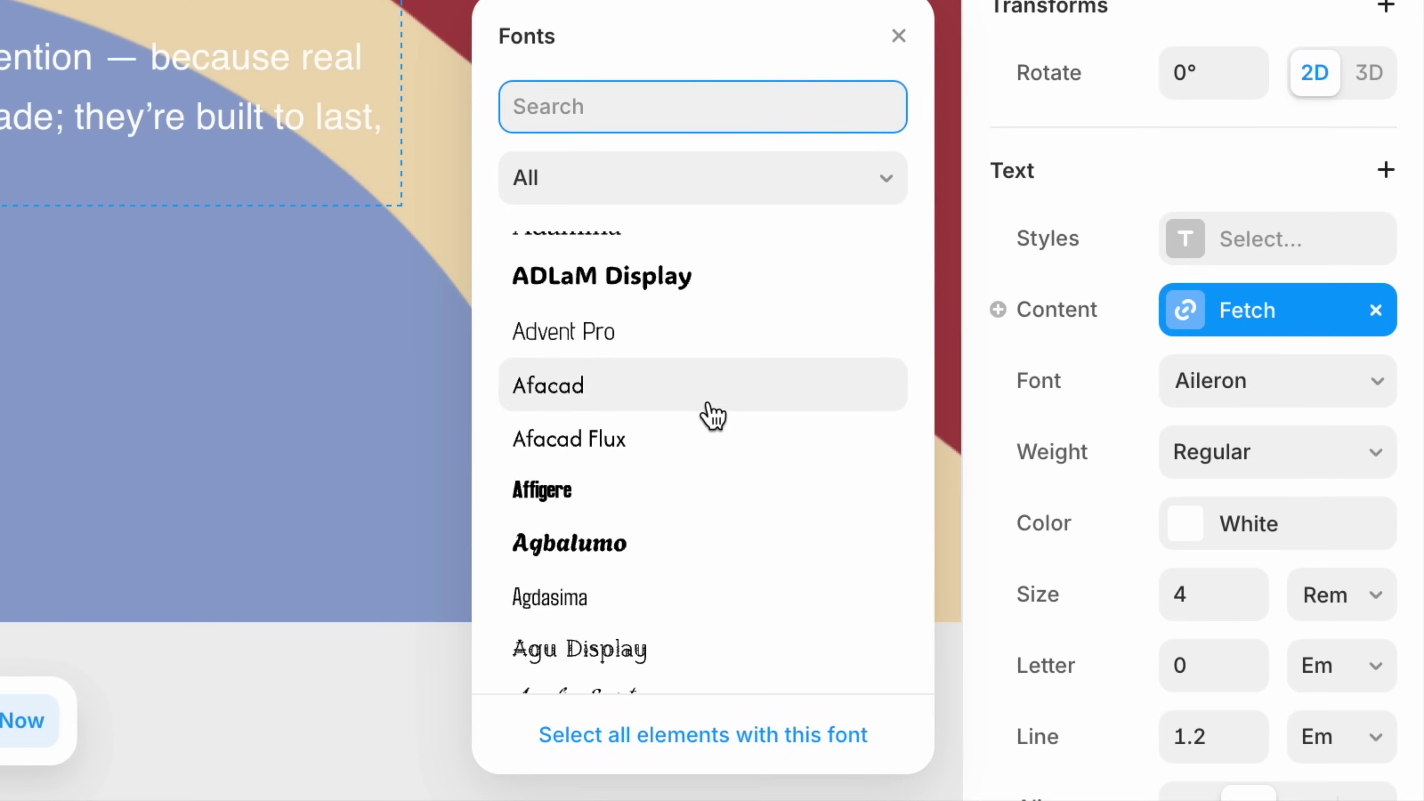
{"action": "left_click", "coordinate": [645, 427]}
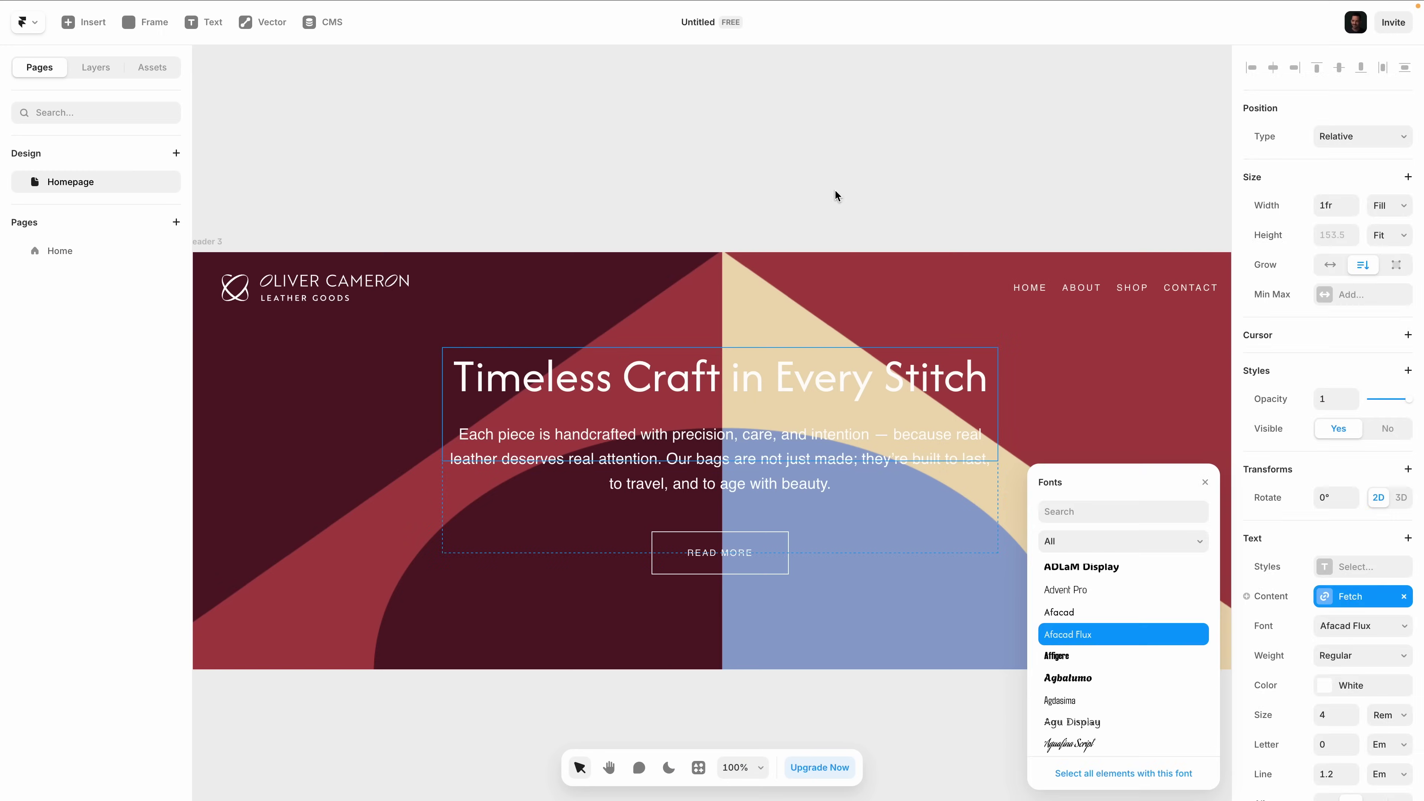
{"action": "key", "text": "Escape"}
{"action": "scroll", "coordinate": [889, 336], "scroll_direction": "down", "scroll_amount": 3}
{"action": "scroll", "coordinate": [889, 336], "scroll_direction": "up", "scroll_amount": 3}
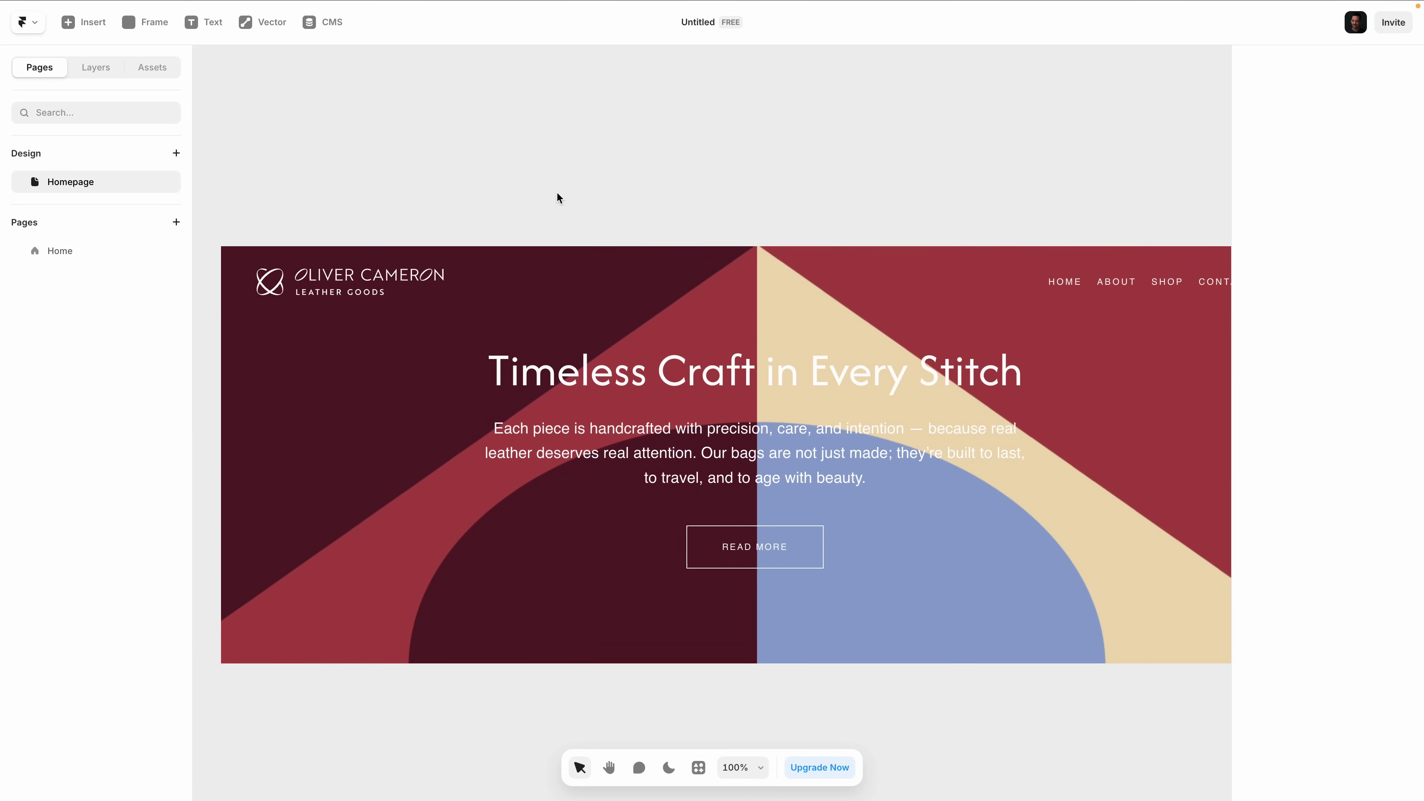
{"action": "left_click", "coordinate": [290, 232]}
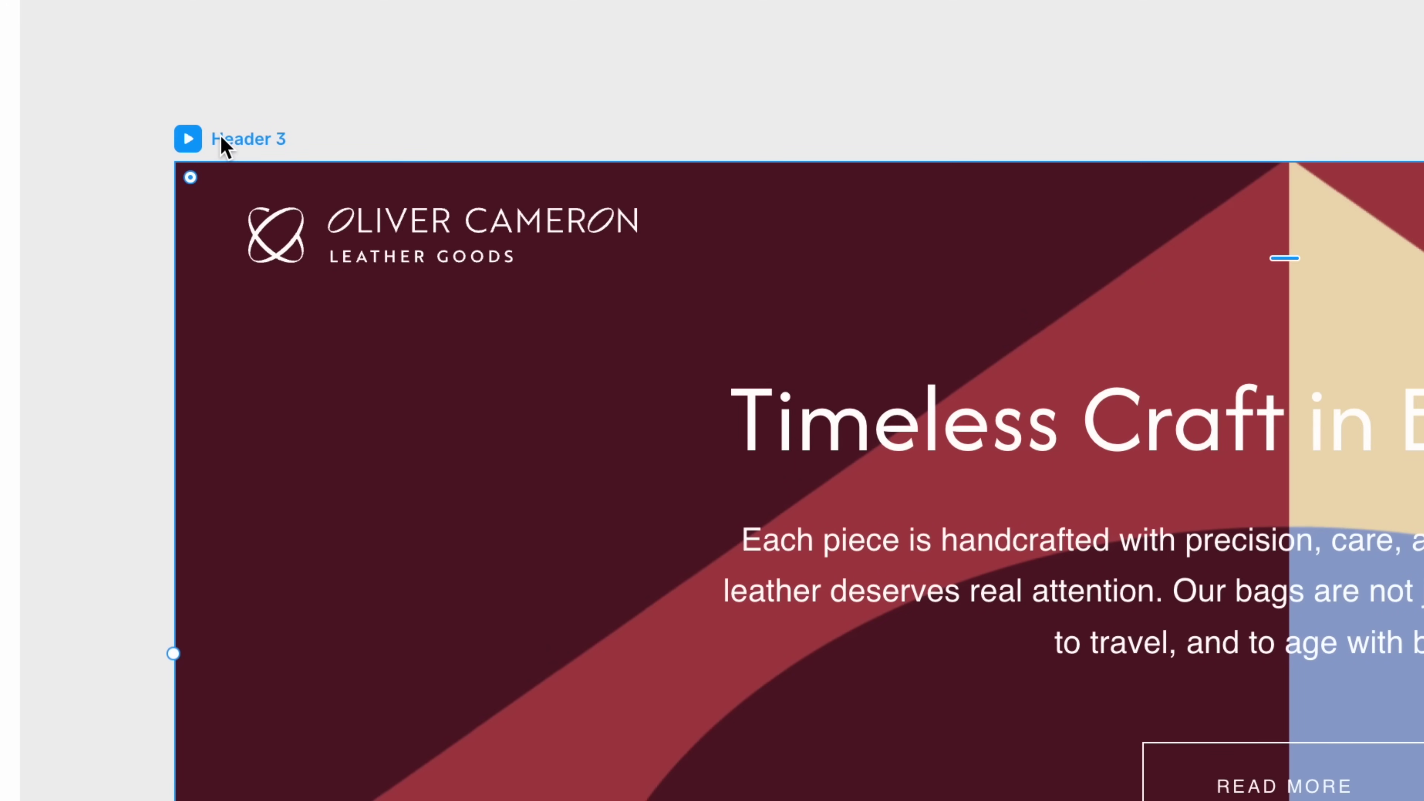
Step: Create a web page from the Header 3 frame, listed as /header-3 under Pages
{"action": "right_click", "coordinate": [225, 147]}
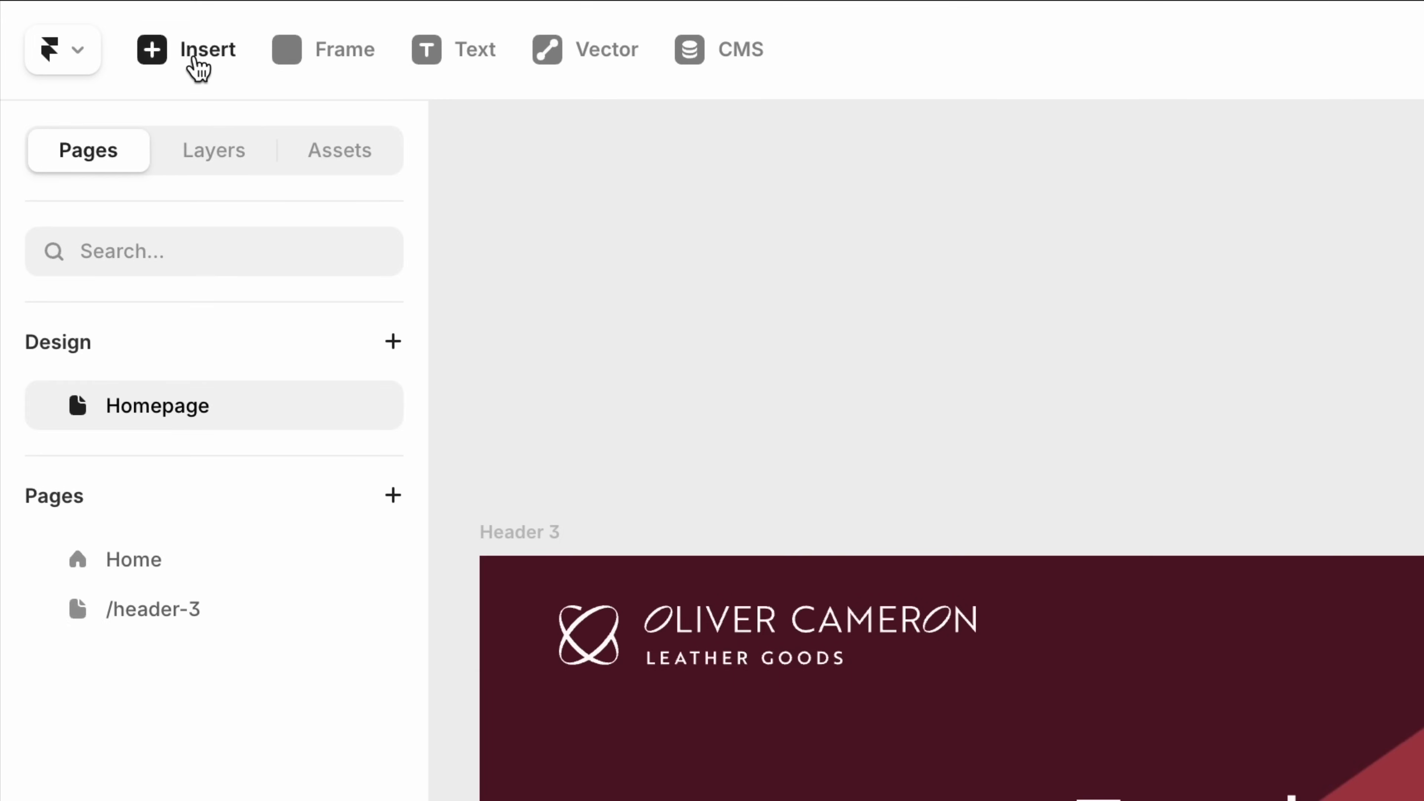
{"action": "left_click", "coordinate": [87, 24]}
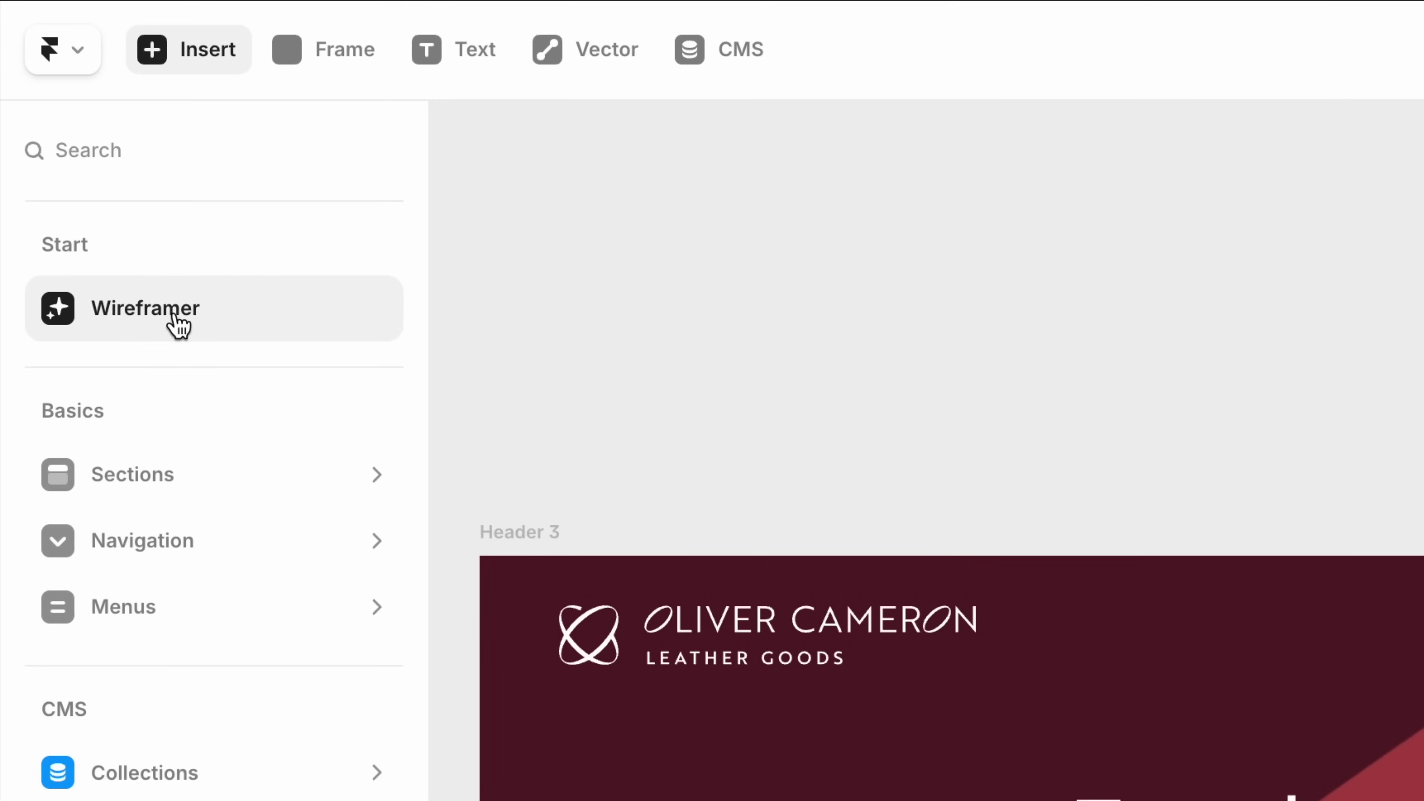
Step: Open the Oliver Cameron (OCL) project through Wireframer and view it at 100% zoom
{"action": "left_click", "coordinate": [179, 324]}
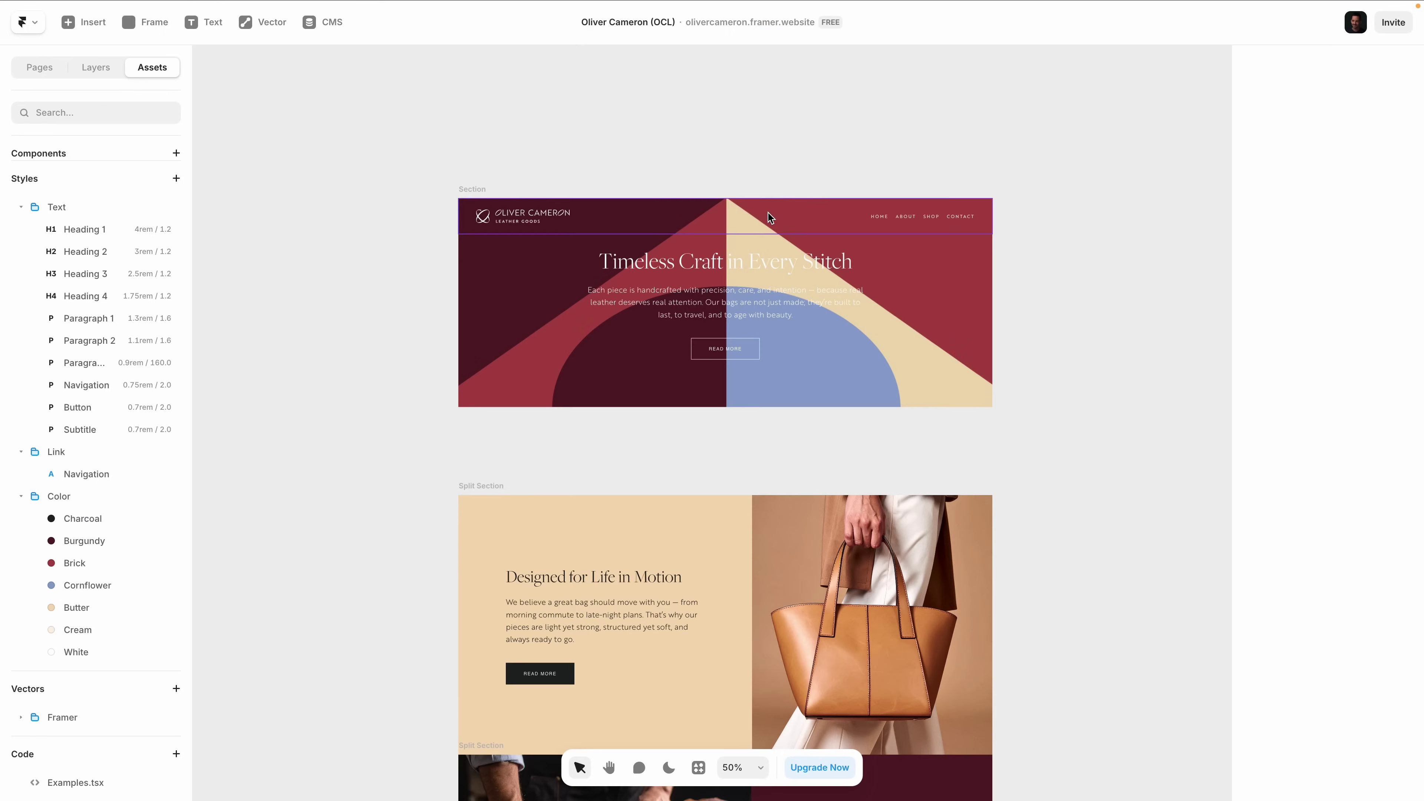
{"action": "key", "text": "ctrl+equal"}
{"action": "scroll", "coordinate": [577, 269], "scroll_direction": "up", "scroll_amount": 3}
{"action": "left_click", "coordinate": [577, 269]}
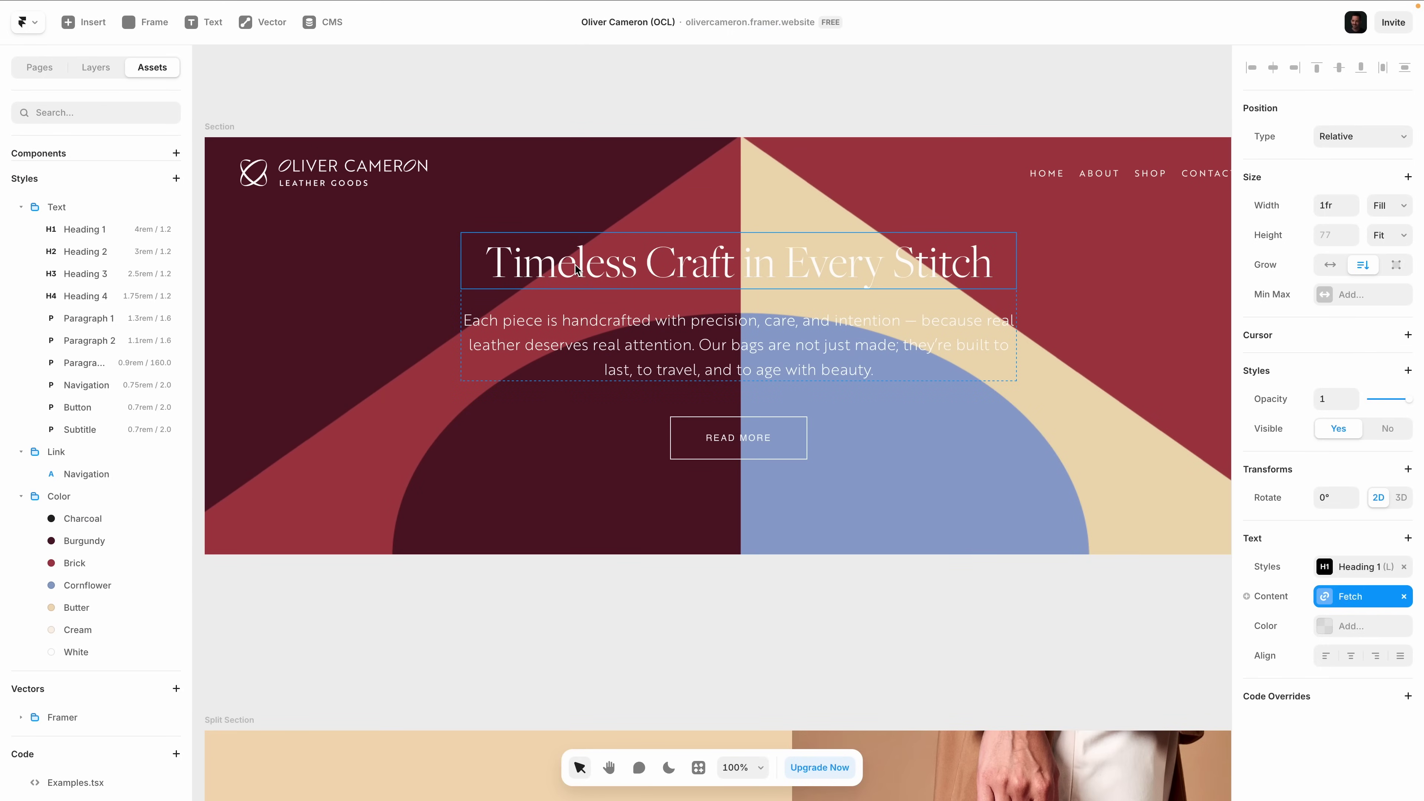
{"action": "scroll", "coordinate": [603, 334], "scroll_direction": "down", "scroll_amount": 2}
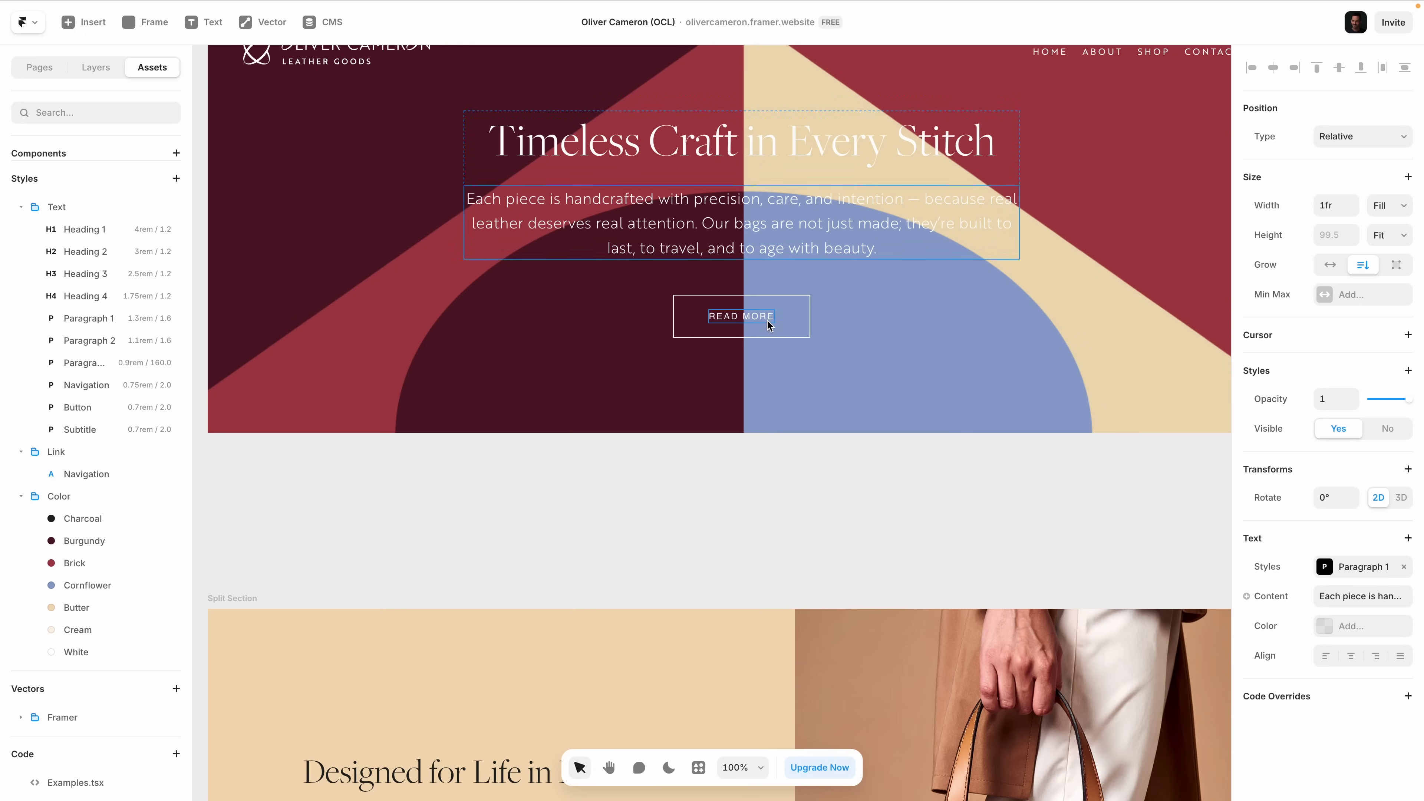
{"action": "double_click", "coordinate": [742, 320]}
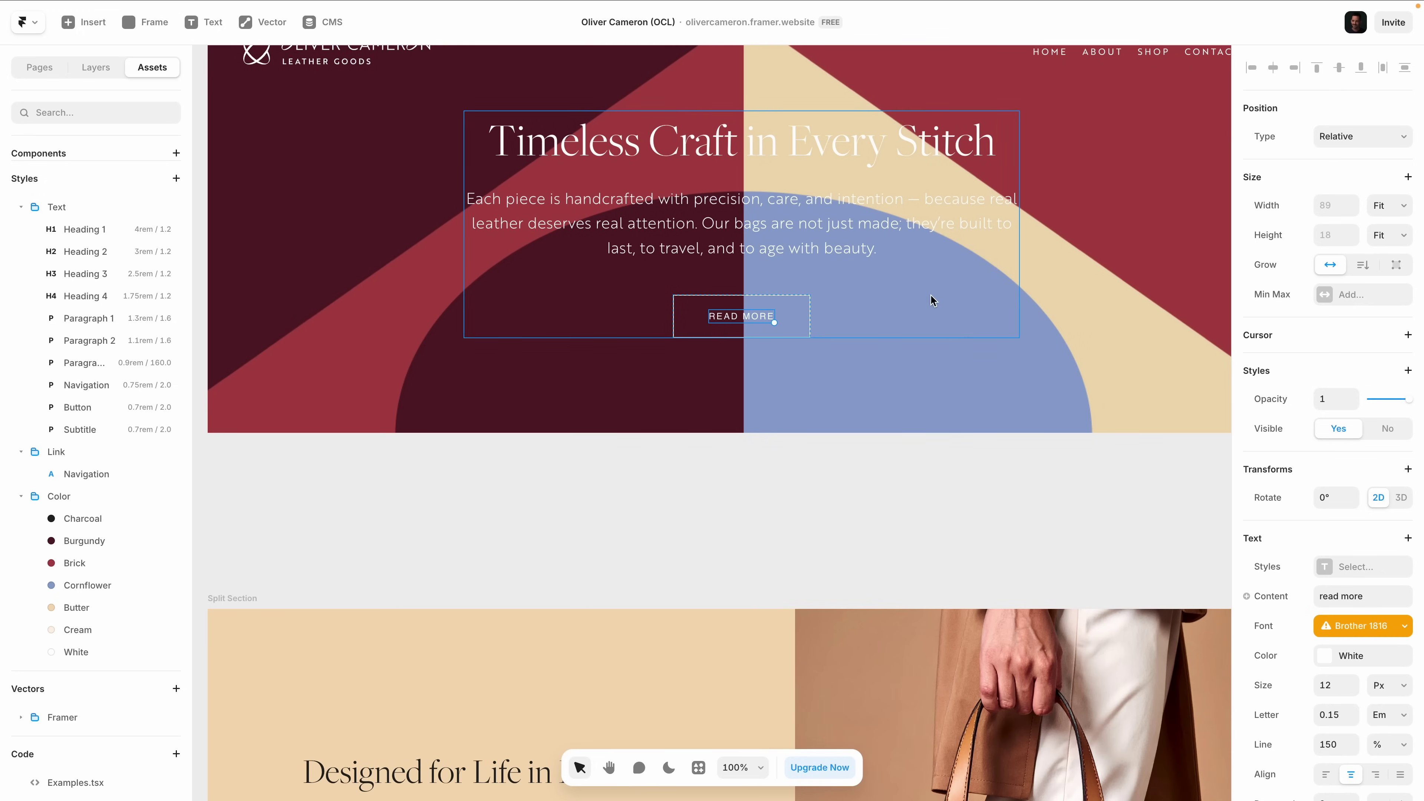
{"action": "scroll", "coordinate": [930, 294], "scroll_direction": "down", "scroll_amount": 8}
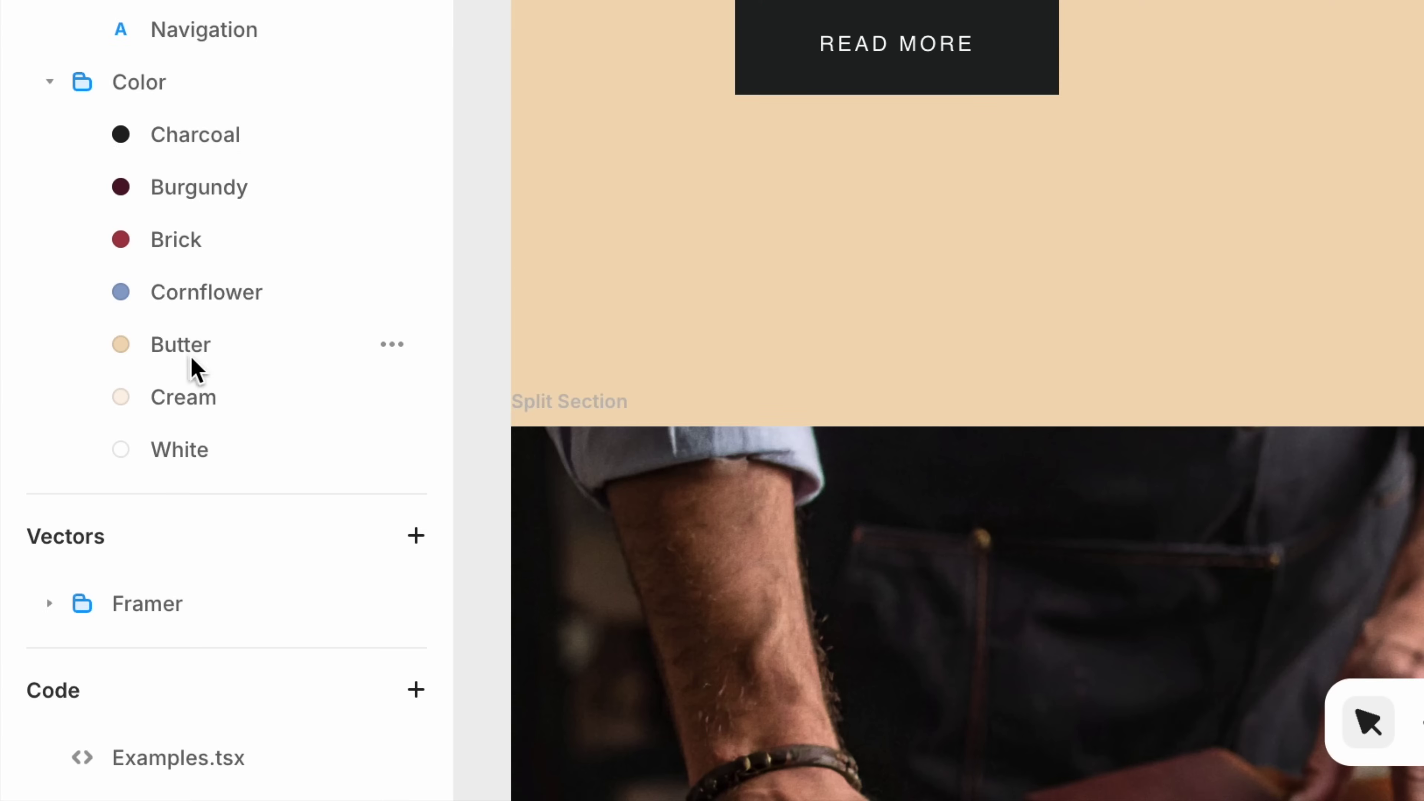
{"action": "left_click", "coordinate": [193, 362]}
{"action": "left_click", "coordinate": [201, 293]}
{"action": "left_click", "coordinate": [171, 241]}
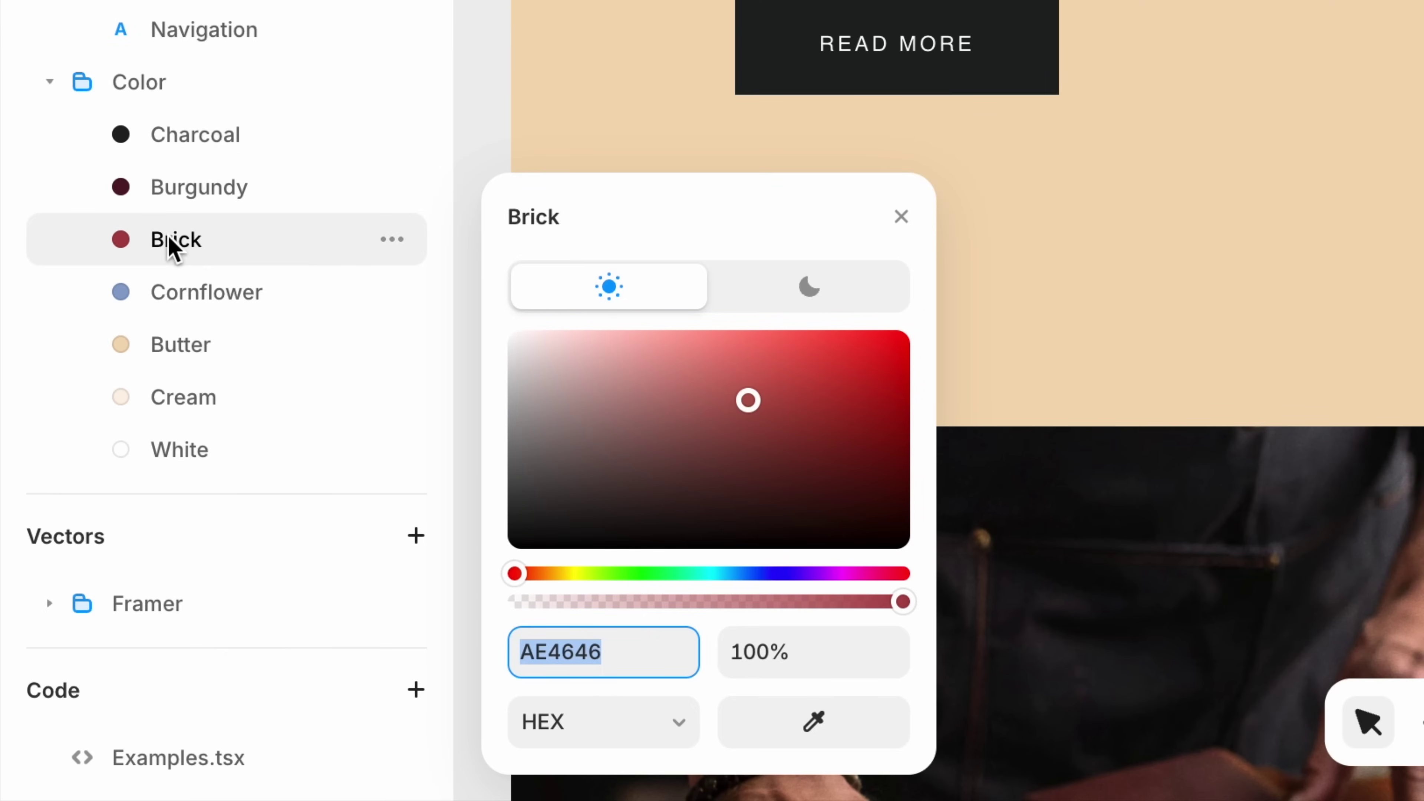
{"action": "left_click", "coordinate": [174, 199]}
{"action": "left_click", "coordinate": [903, 215]}
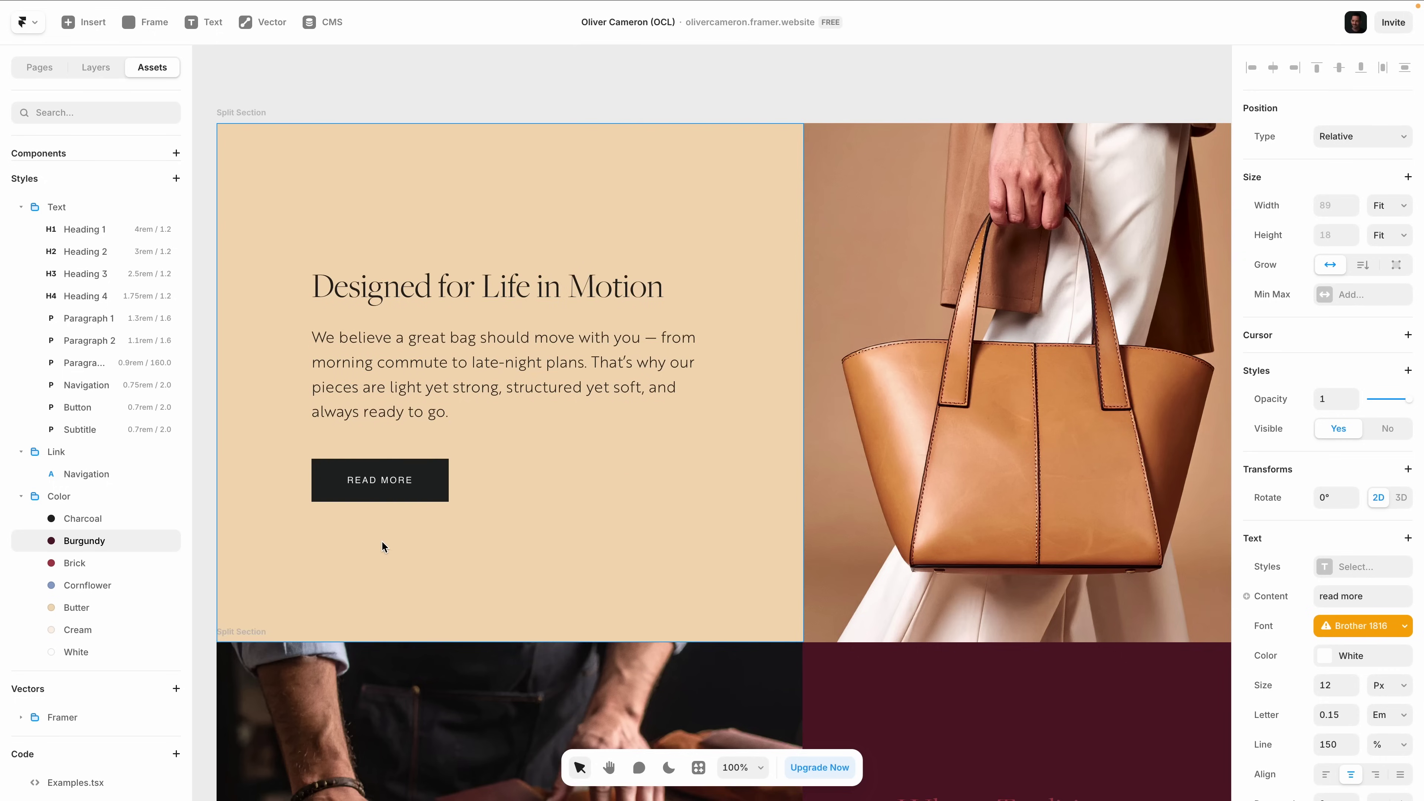
{"action": "scroll", "coordinate": [384, 547], "scroll_direction": "down", "scroll_amount": 3}
{"action": "scroll", "coordinate": [385, 547], "scroll_direction": "down", "scroll_amount": 5}
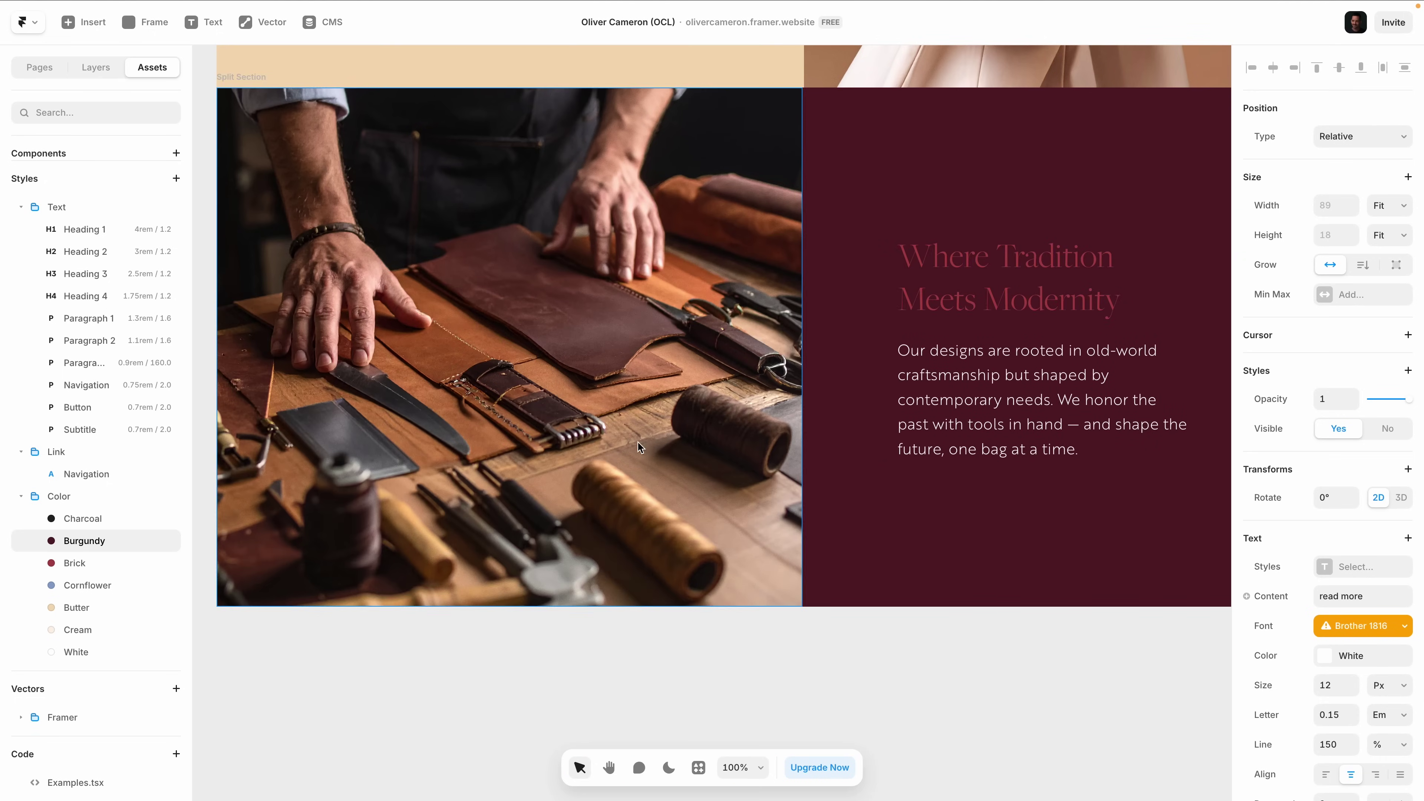
{"action": "scroll", "coordinate": [1116, 329], "scroll_direction": "up", "scroll_amount": 10}
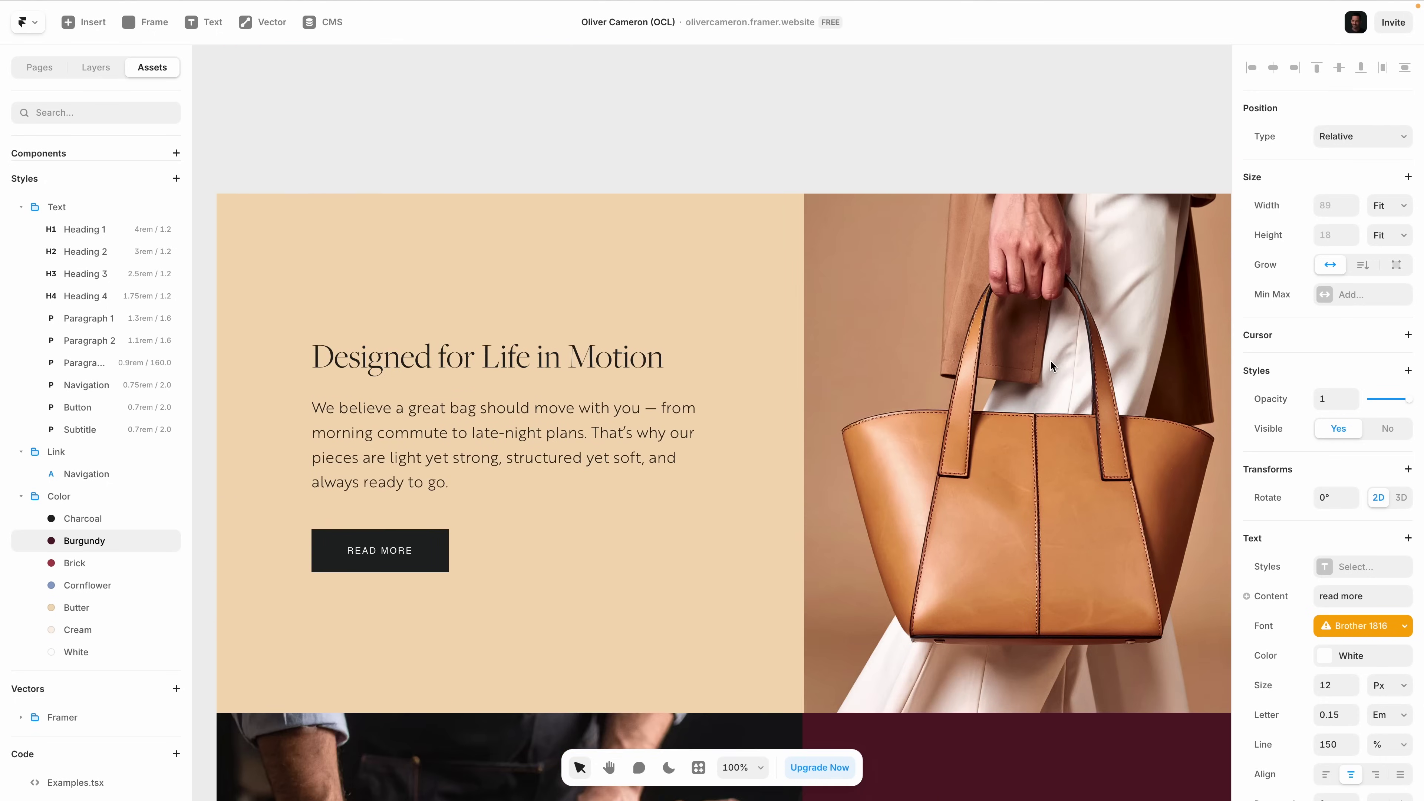
{"action": "scroll", "coordinate": [1050, 361], "scroll_direction": "up", "scroll_amount": 8}
Step: Select the hero Section and open its Scale settings, keeping 1× at 1440 × 562.5
{"action": "key", "text": "ctrl+minus"}
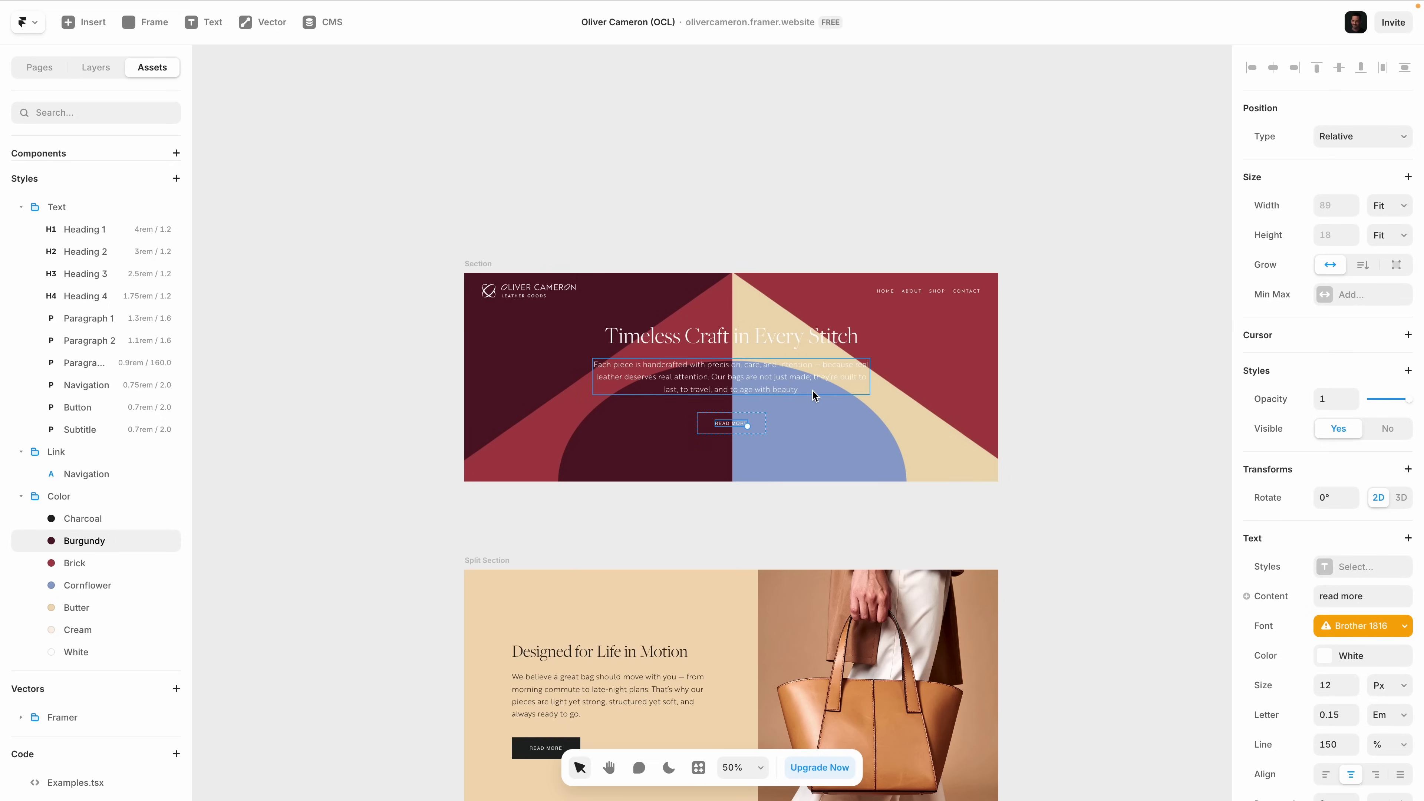
{"action": "left_click_drag", "start_coordinate": [416, 218], "coordinate": [1118, 529]}
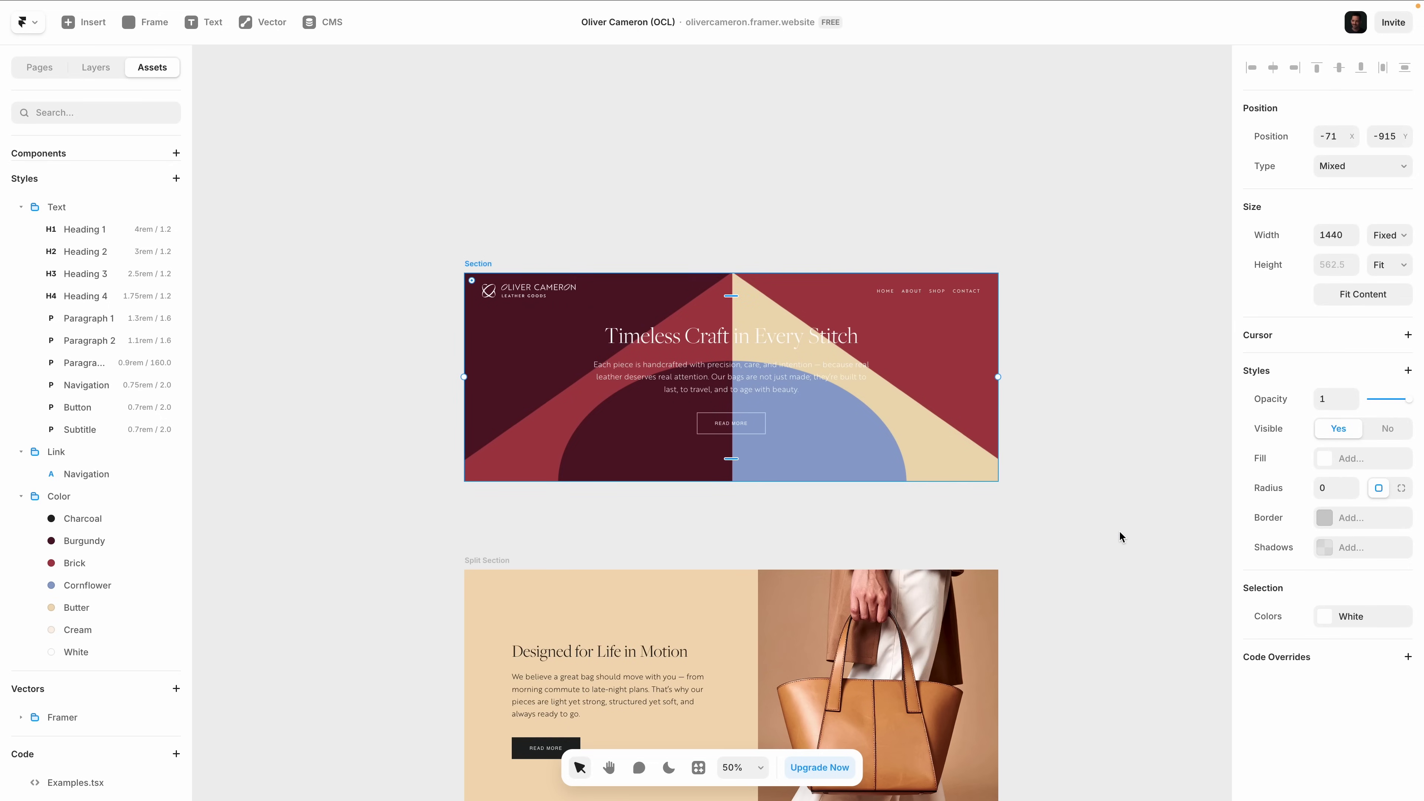
{"action": "key", "text": "k"}
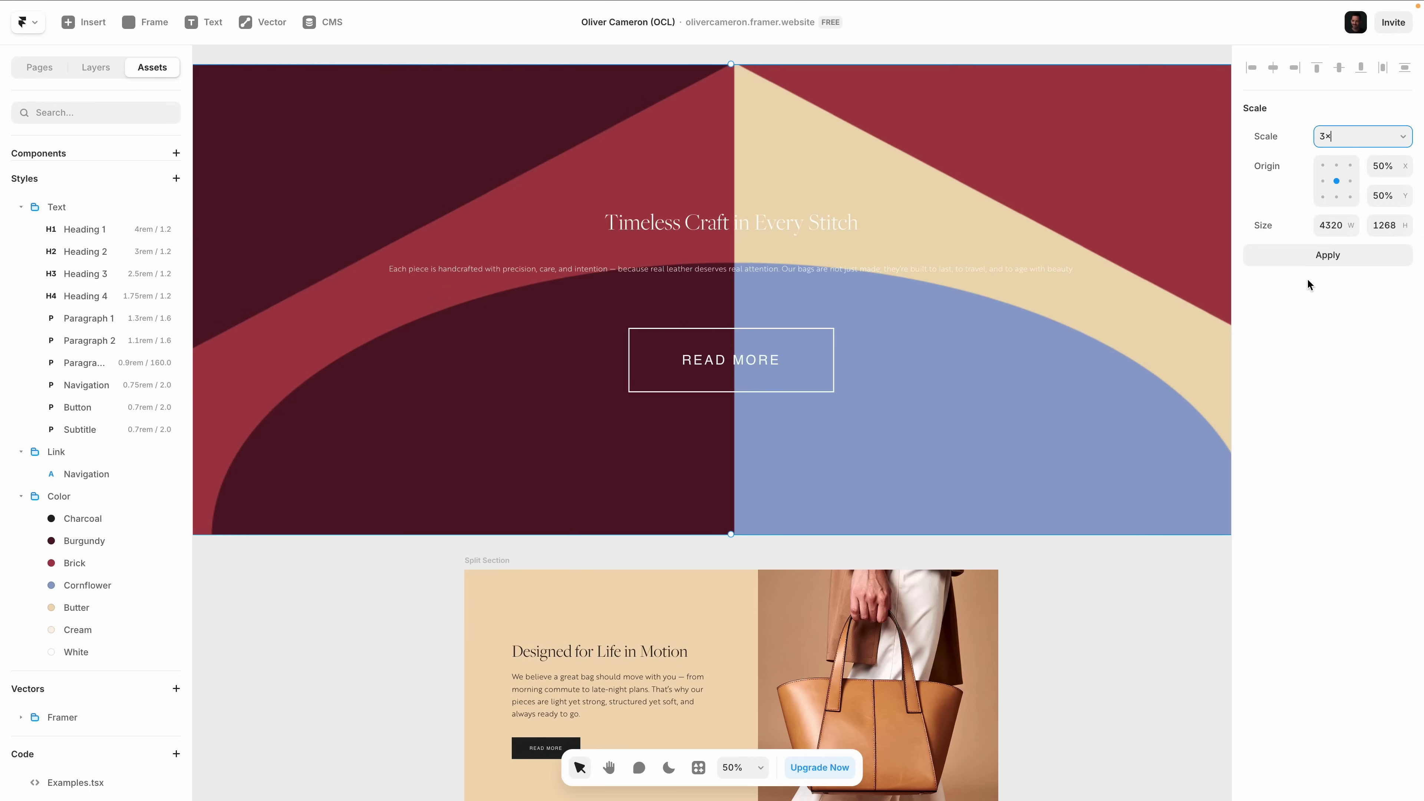
{"action": "left_click", "coordinate": [1351, 145]}
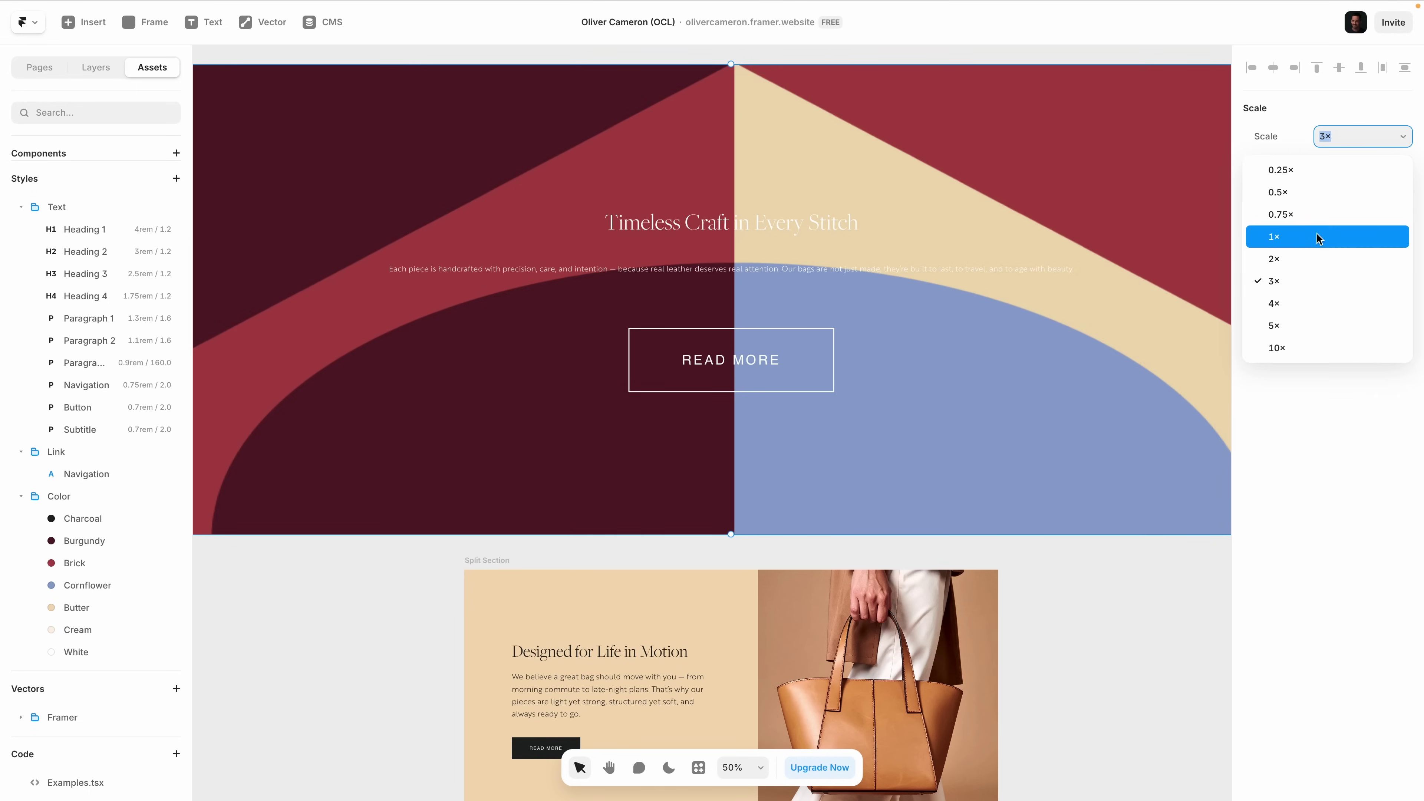
{"action": "left_click", "coordinate": [1337, 237]}
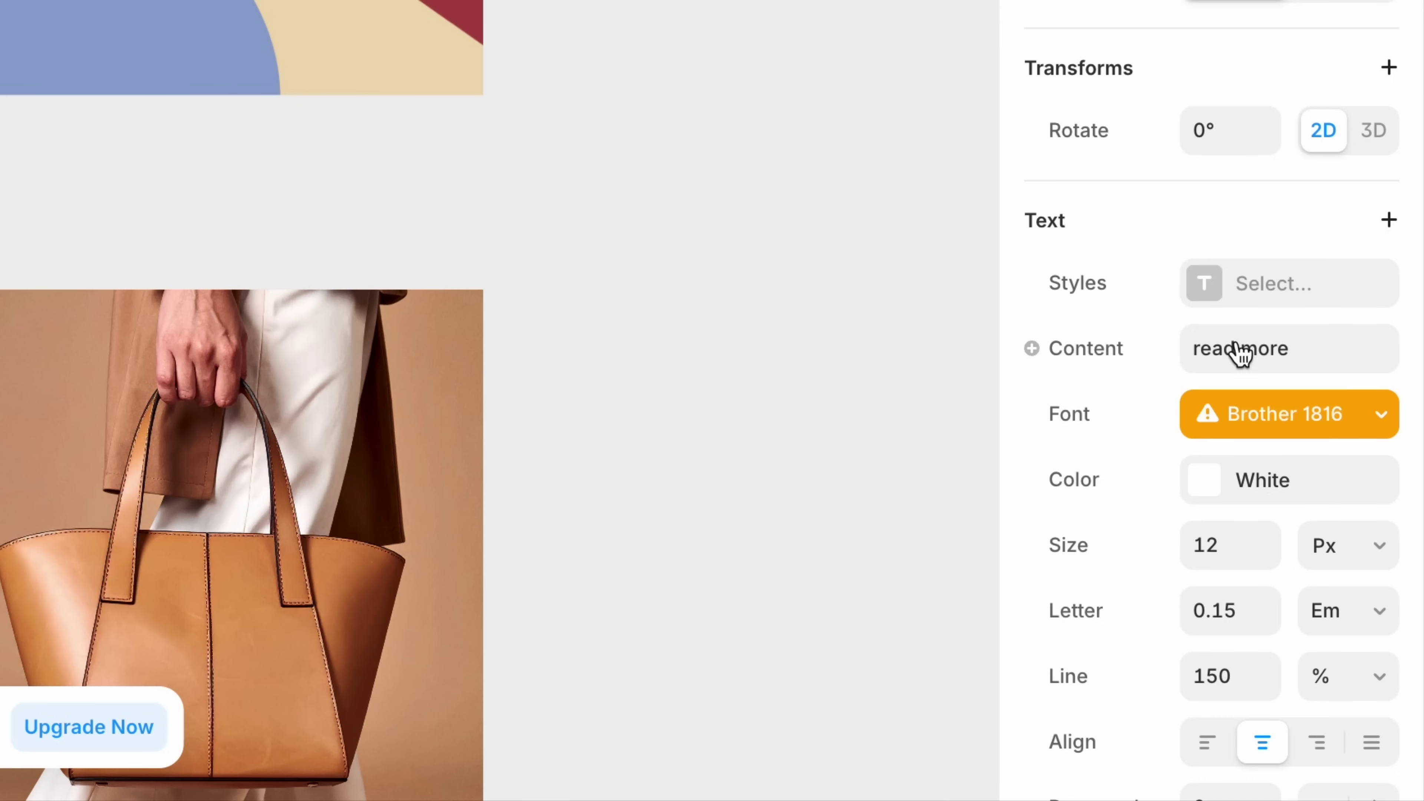
Step: Open the font choices for the 'read more' text and scroll through the list
{"action": "left_click", "coordinate": [1298, 438]}
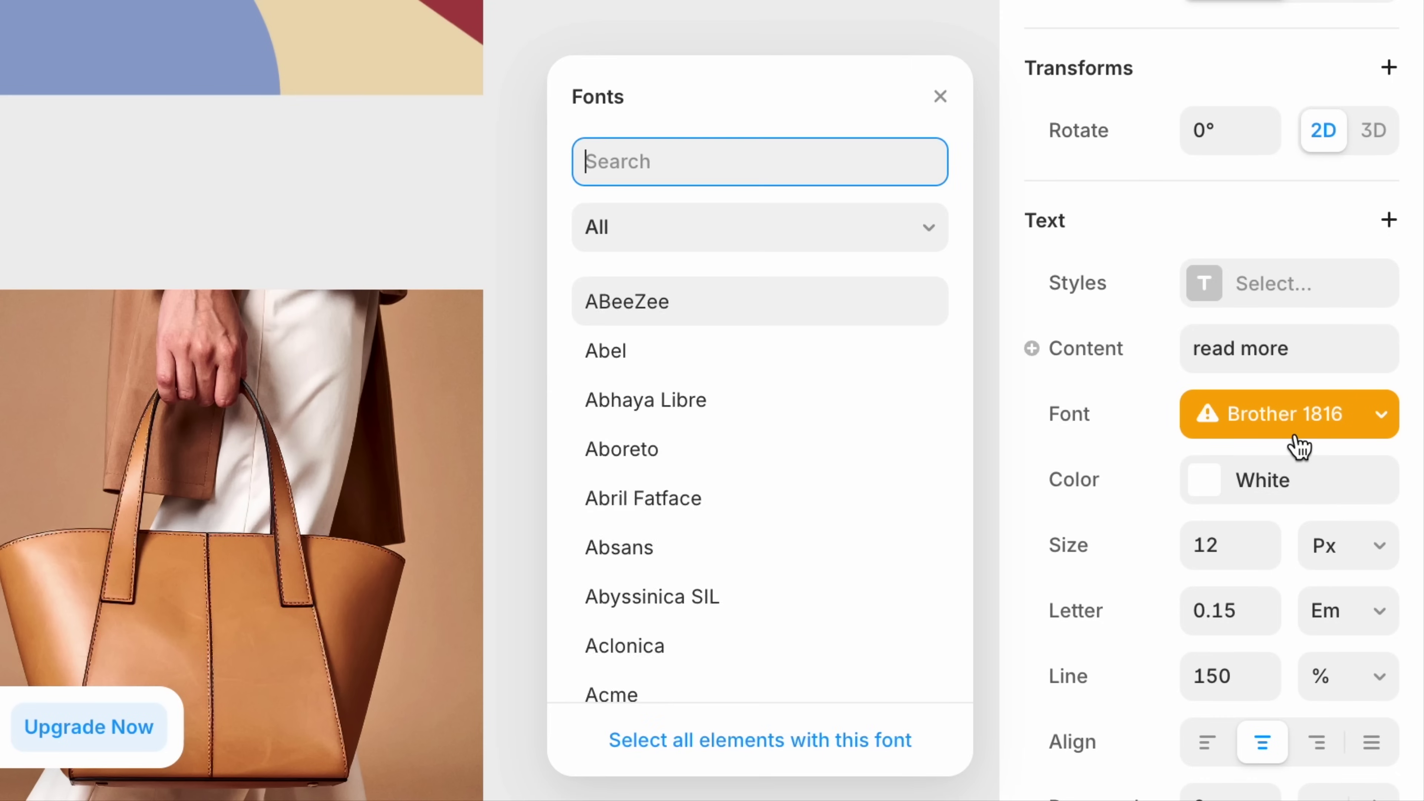
{"action": "scroll", "coordinate": [782, 465], "scroll_direction": "down", "scroll_amount": 10}
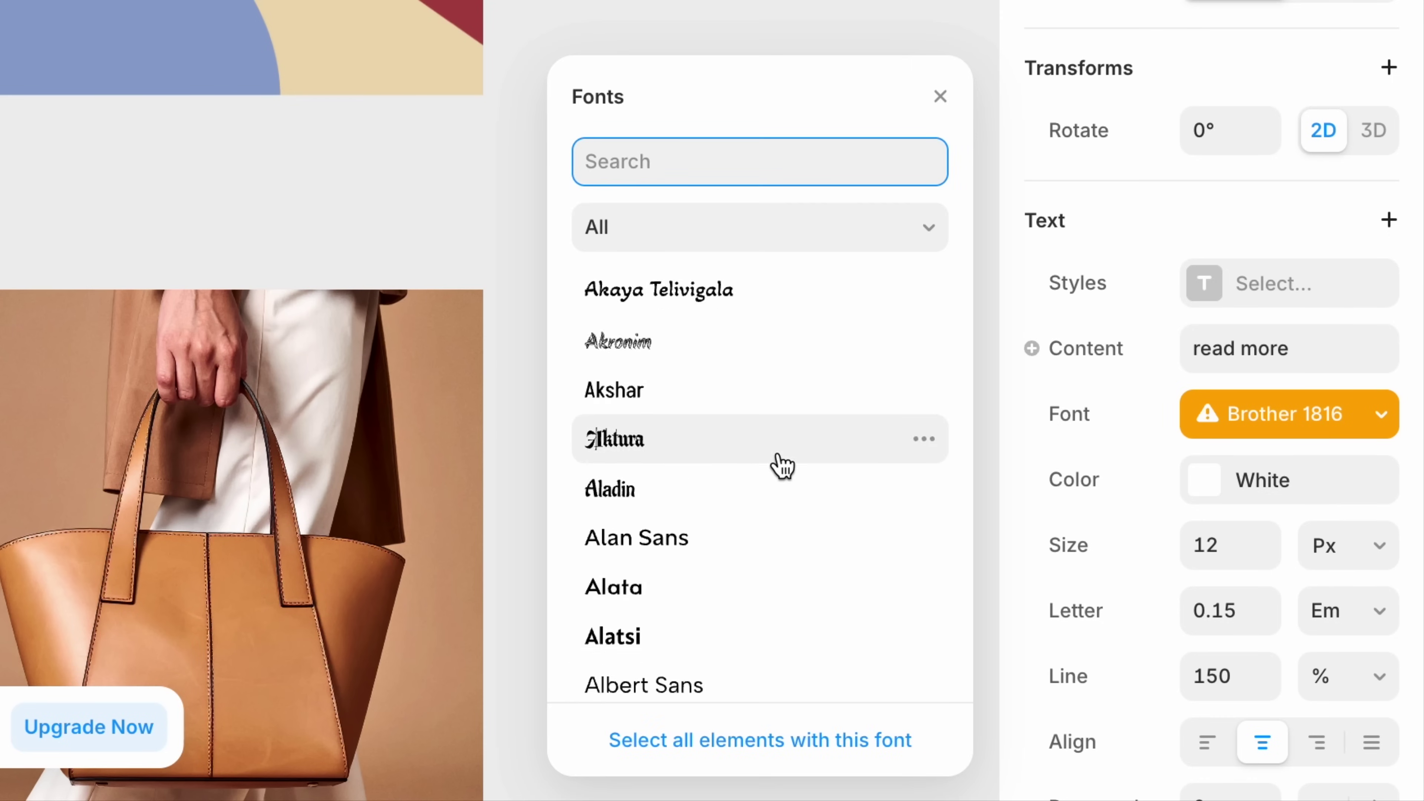
{"action": "scroll", "coordinate": [782, 465], "scroll_direction": "down", "scroll_amount": 10}
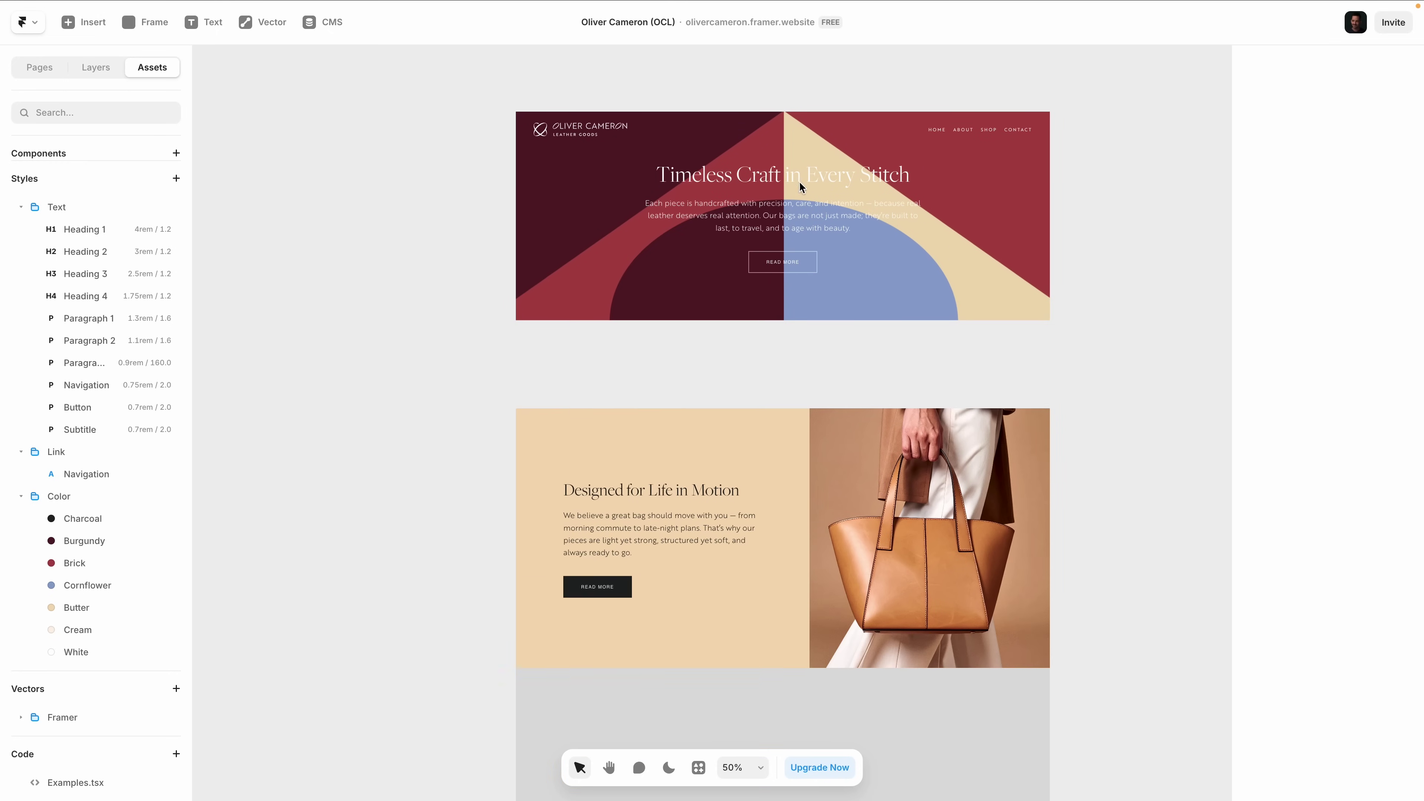
{"action": "scroll", "coordinate": [455, 359], "scroll_direction": "down", "scroll_amount": 6}
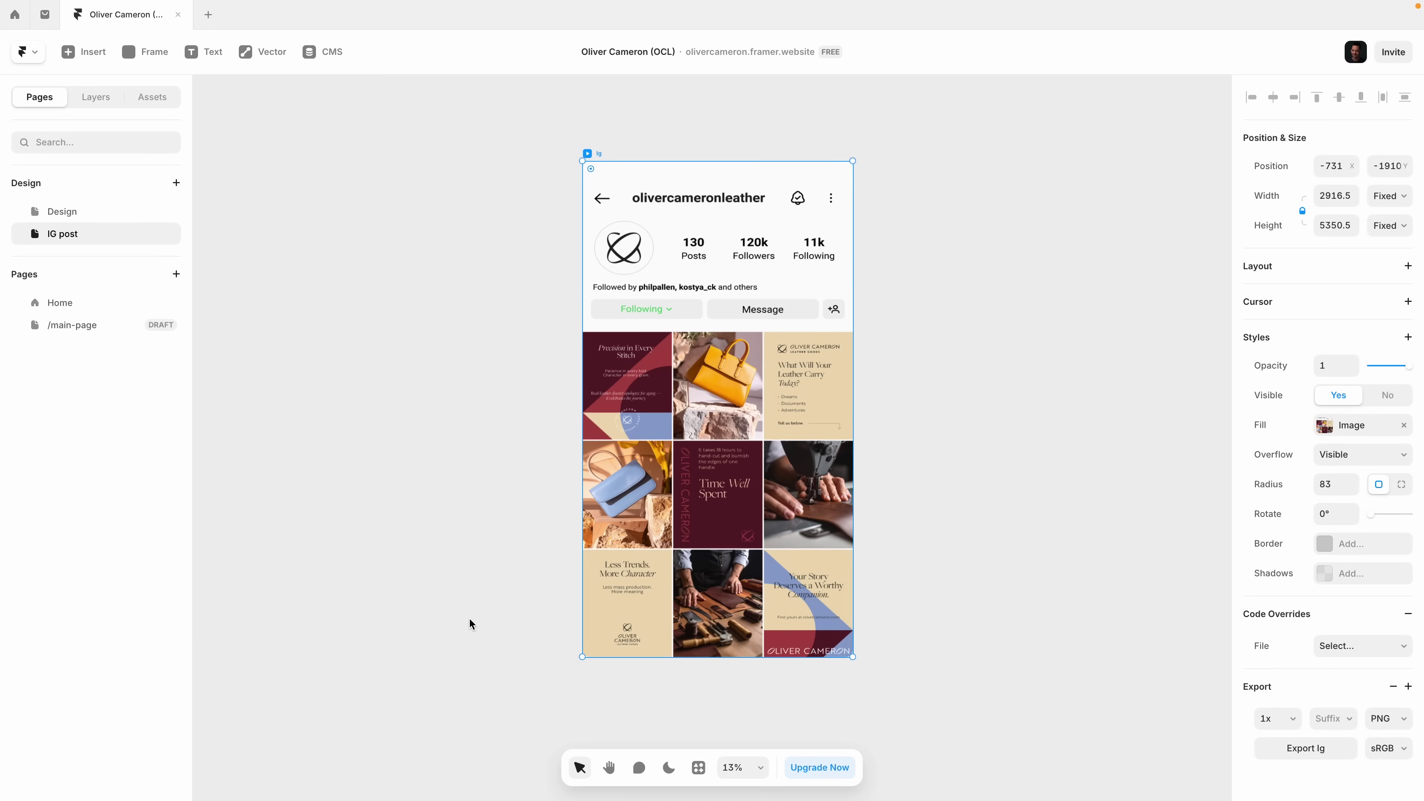
Step: Zoom and scroll around the IG post frame to inspect the nine-tile leather-goods grid
{"action": "scroll", "coordinate": [470, 624], "scroll_direction": "up", "scroll_amount": 5}
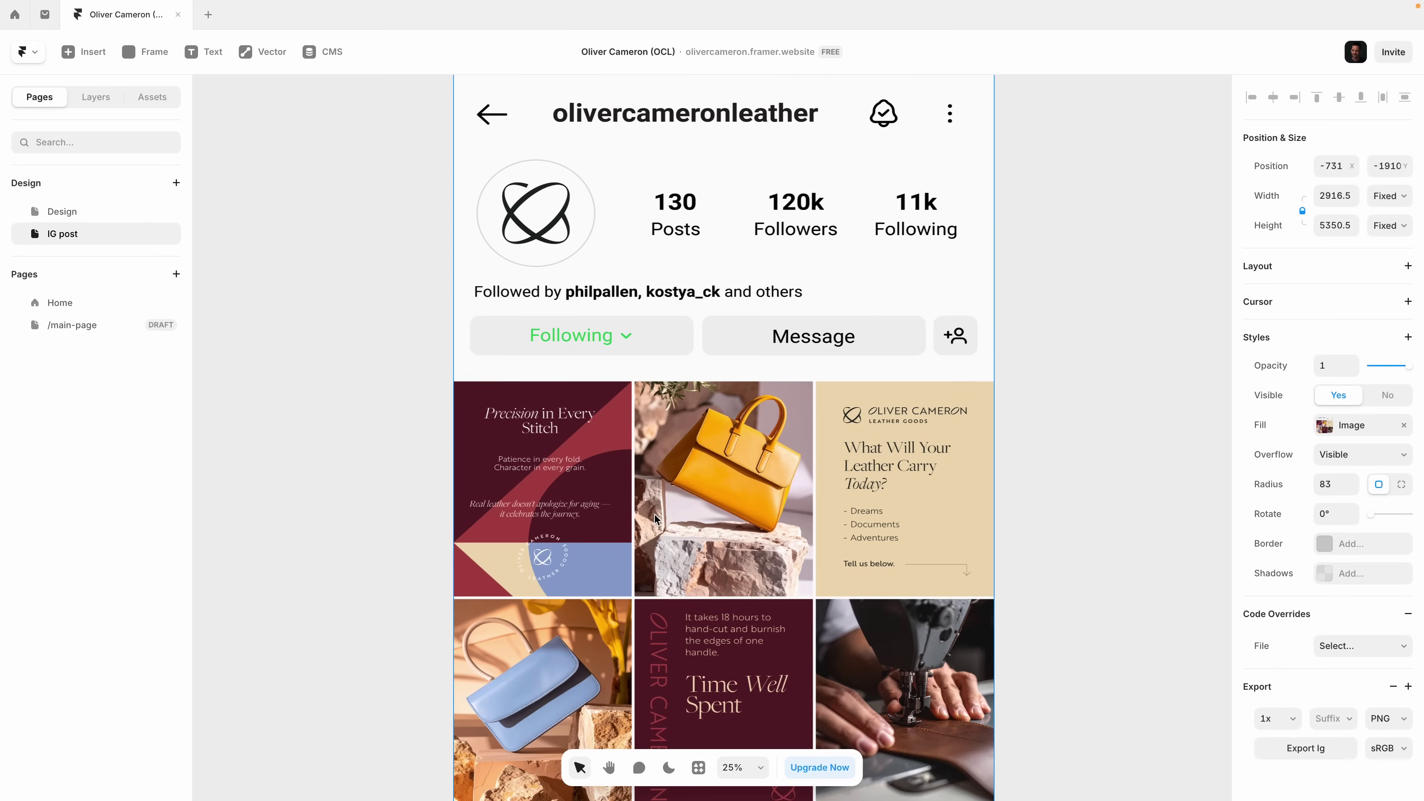
{"action": "scroll", "coordinate": [656, 519], "scroll_direction": "up", "scroll_amount": 5}
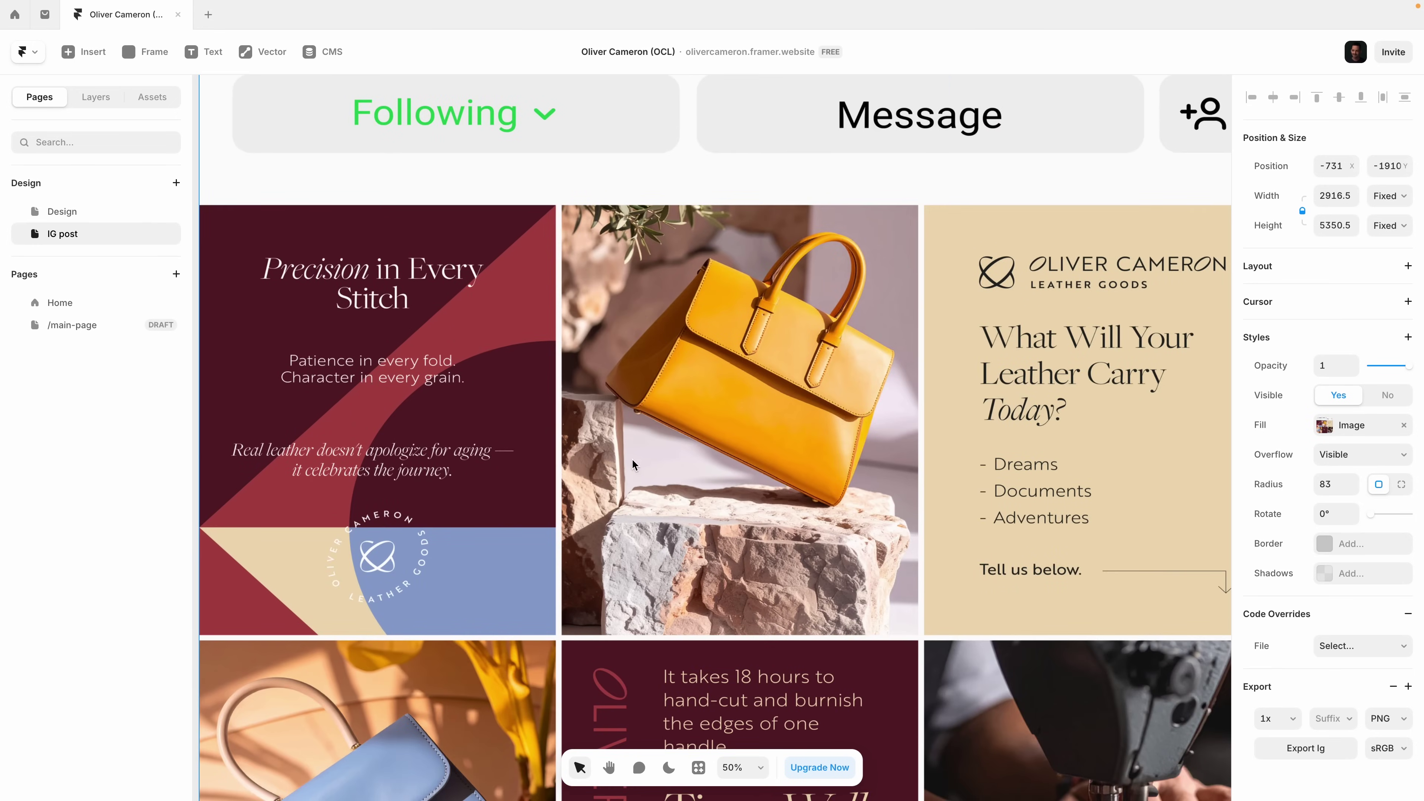
{"action": "scroll", "coordinate": [633, 464], "scroll_direction": "down", "scroll_amount": 8}
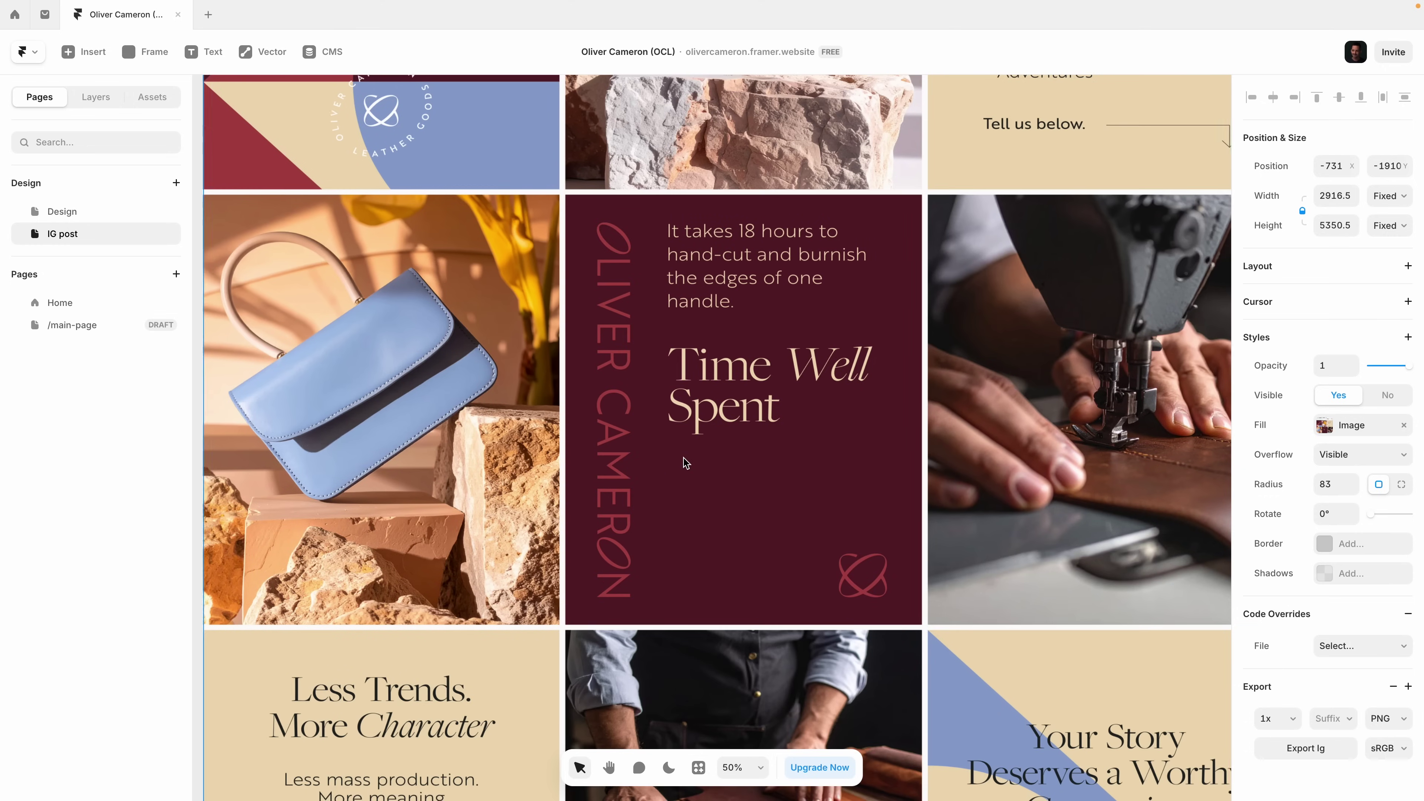
{"action": "scroll", "coordinate": [684, 463], "scroll_direction": "up", "scroll_amount": 1}
{"action": "scroll", "coordinate": [685, 462], "scroll_direction": "right", "scroll_amount": 1}
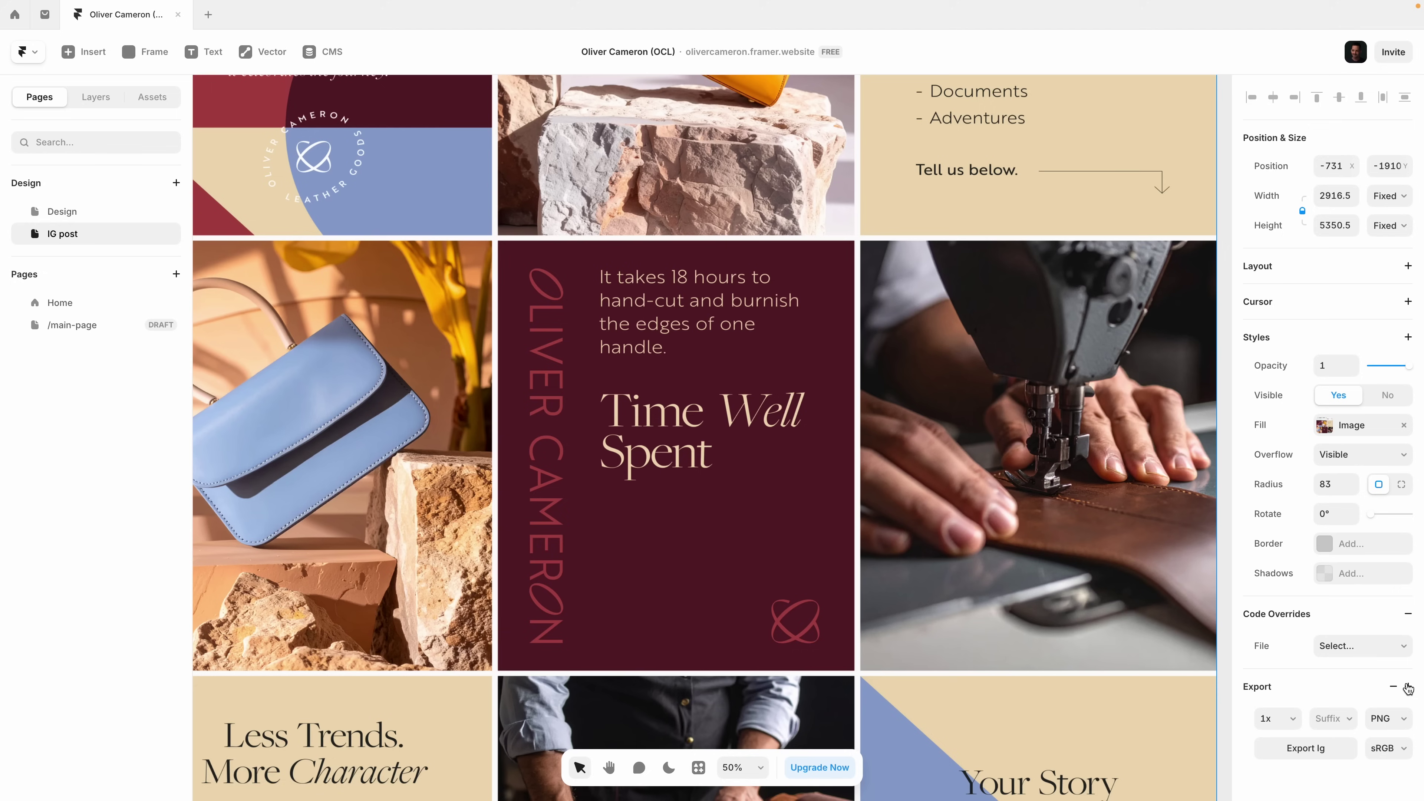
{"action": "scroll", "coordinate": [811, 502], "scroll_direction": "up", "scroll_amount": 6}
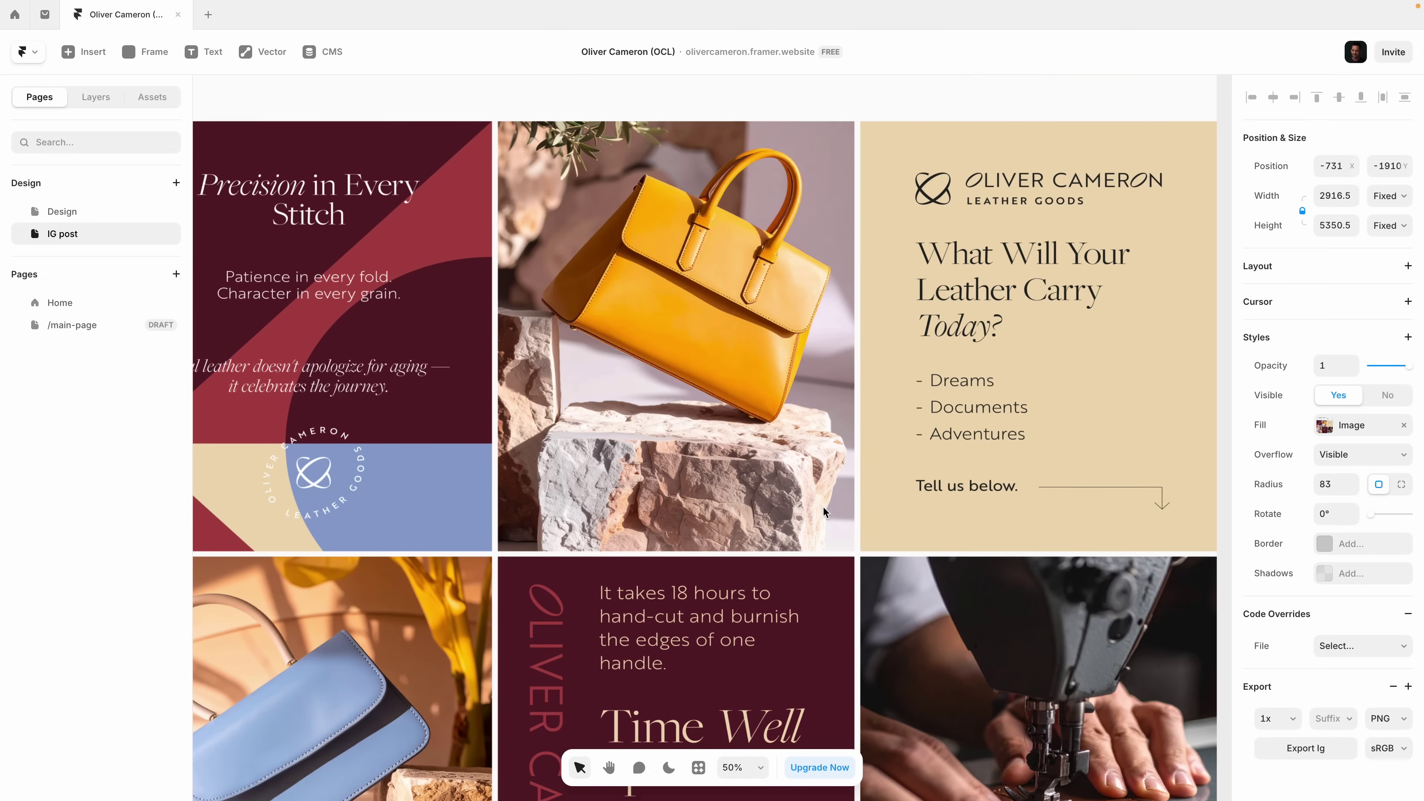
{"action": "scroll", "coordinate": [1051, 393], "scroll_direction": "down", "scroll_amount": 14}
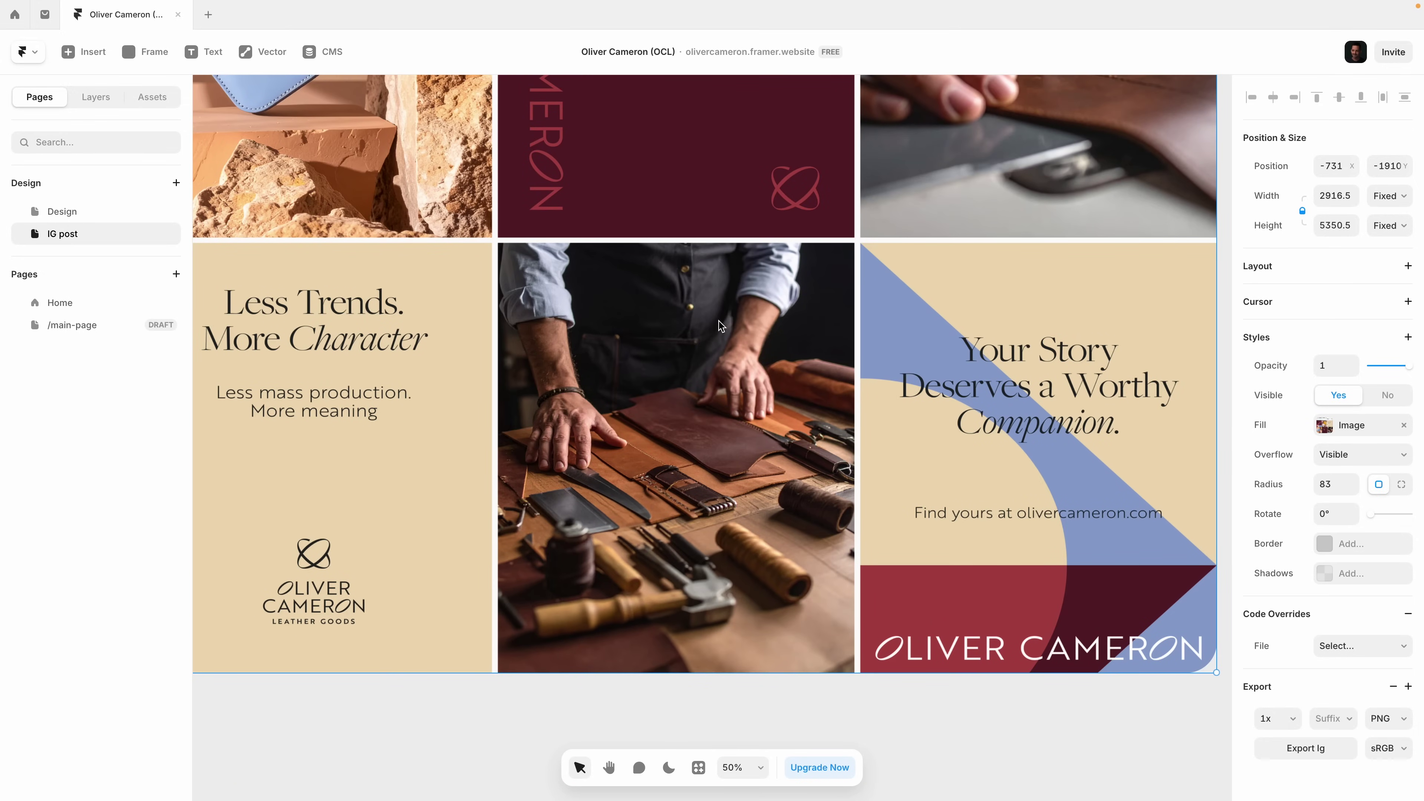
{"action": "scroll", "coordinate": [720, 326], "scroll_direction": "down", "scroll_amount": 3}
{"action": "scroll", "coordinate": [734, 336], "scroll_direction": "up", "scroll_amount": 6}
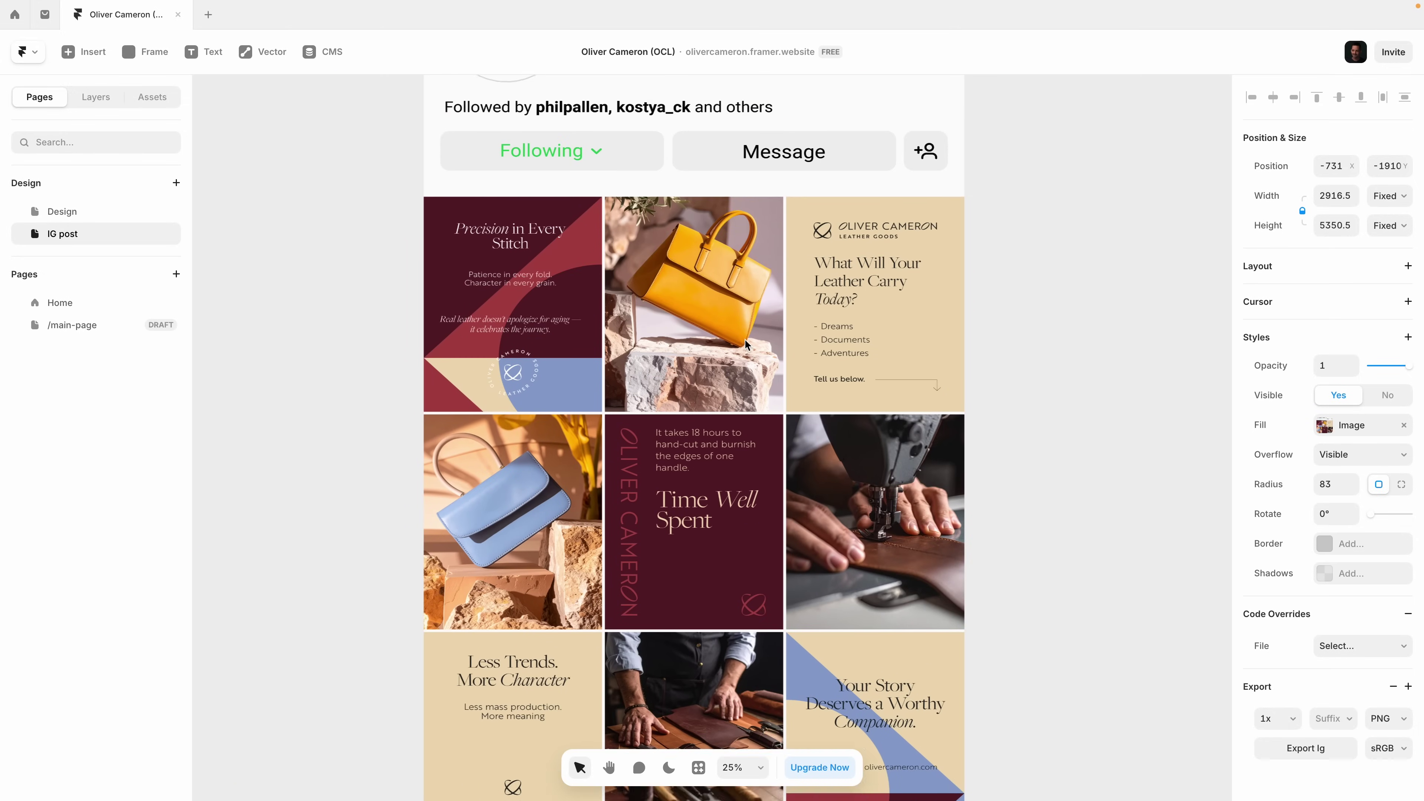
{"action": "scroll", "coordinate": [762, 280], "scroll_direction": "up", "scroll_amount": 2}
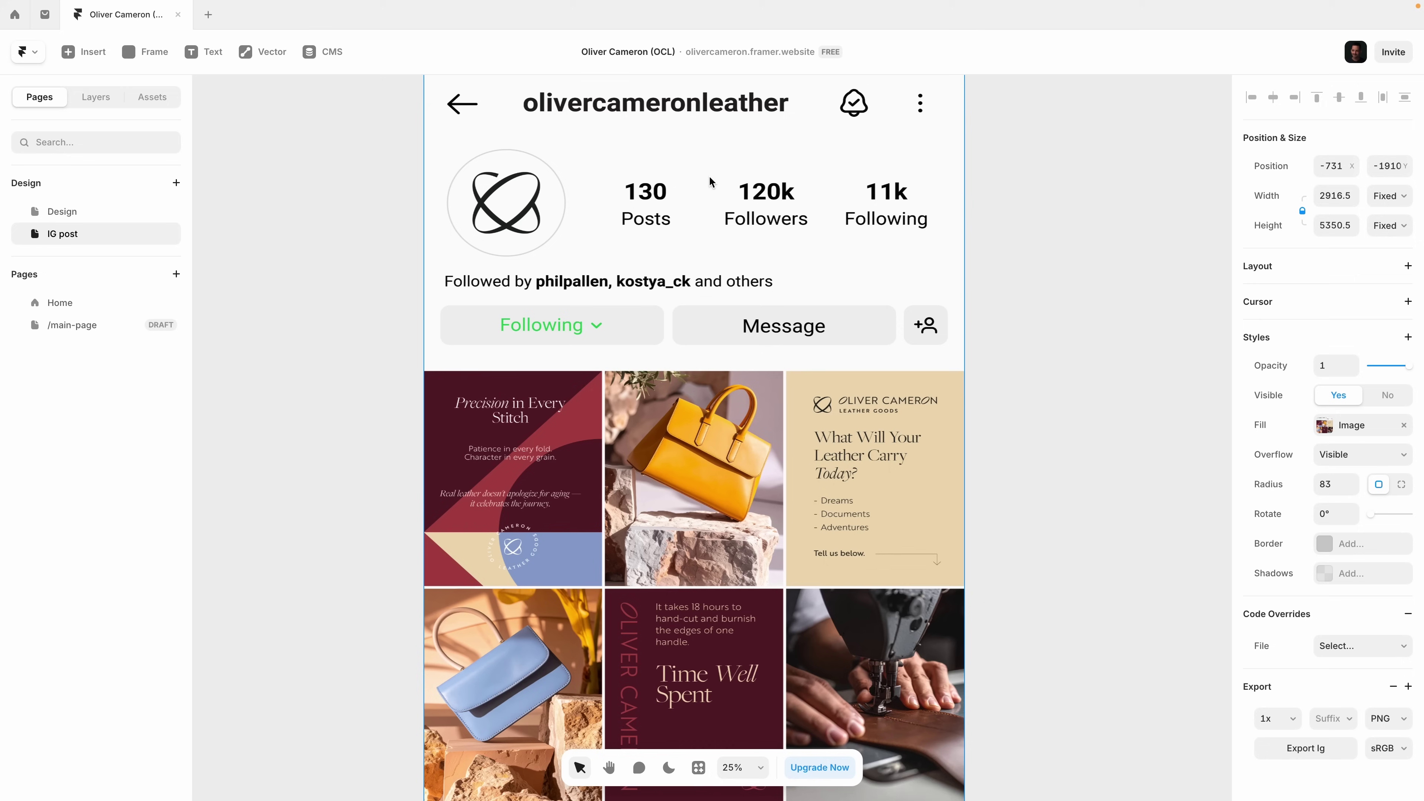
{"action": "scroll", "coordinate": [776, 206], "scroll_direction": "down", "scroll_amount": 5}
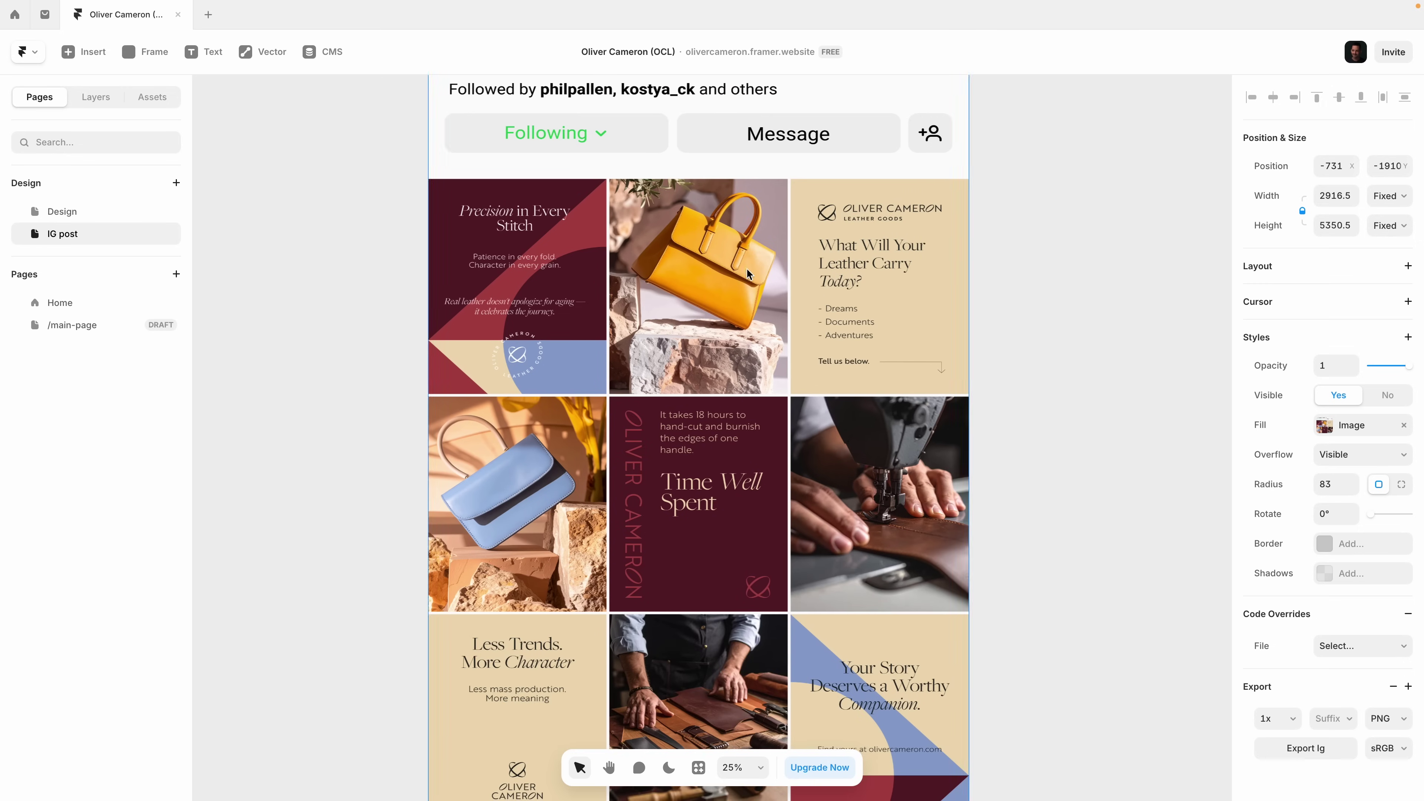
{"action": "key", "text": "ctrl+equal"}
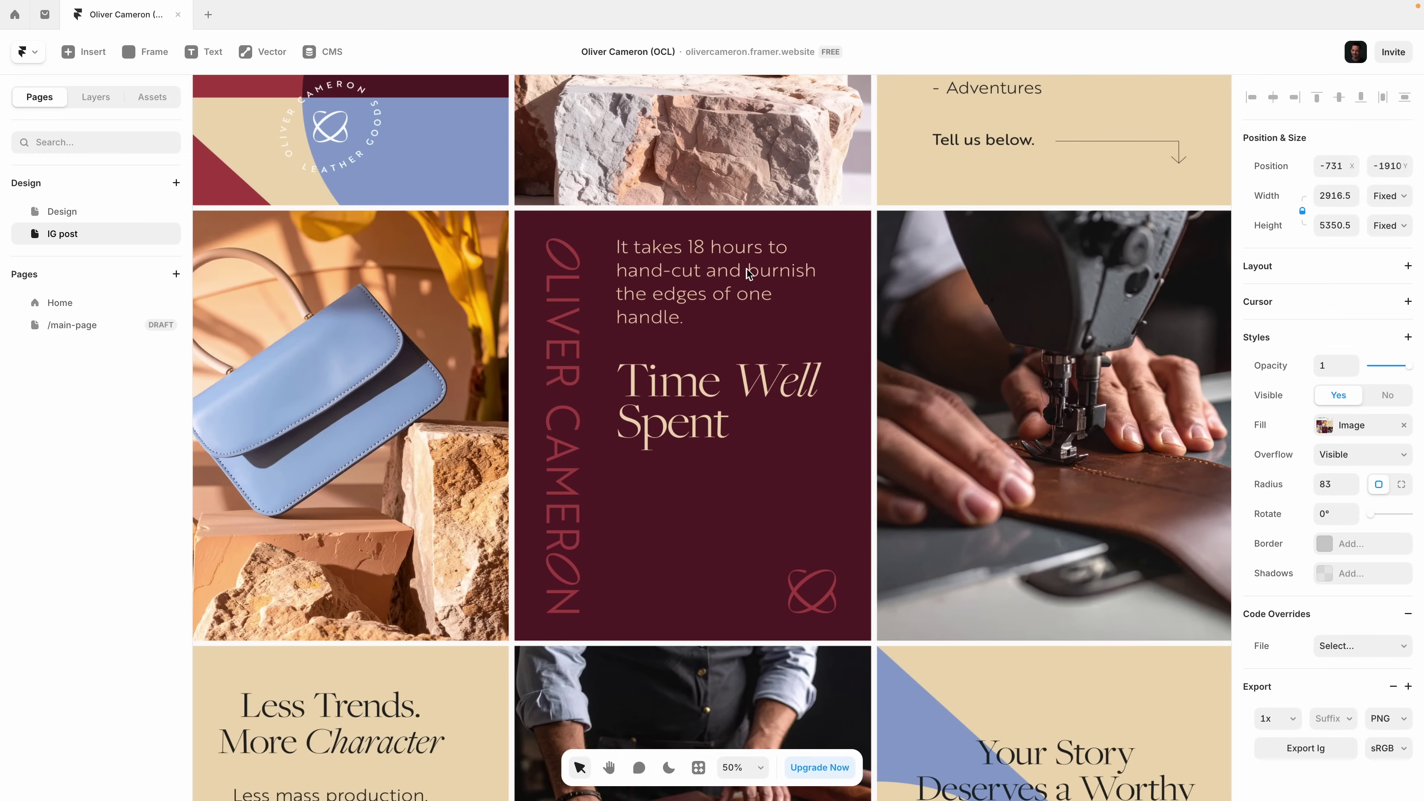
{"action": "scroll", "coordinate": [748, 274], "scroll_direction": "up", "scroll_amount": 6}
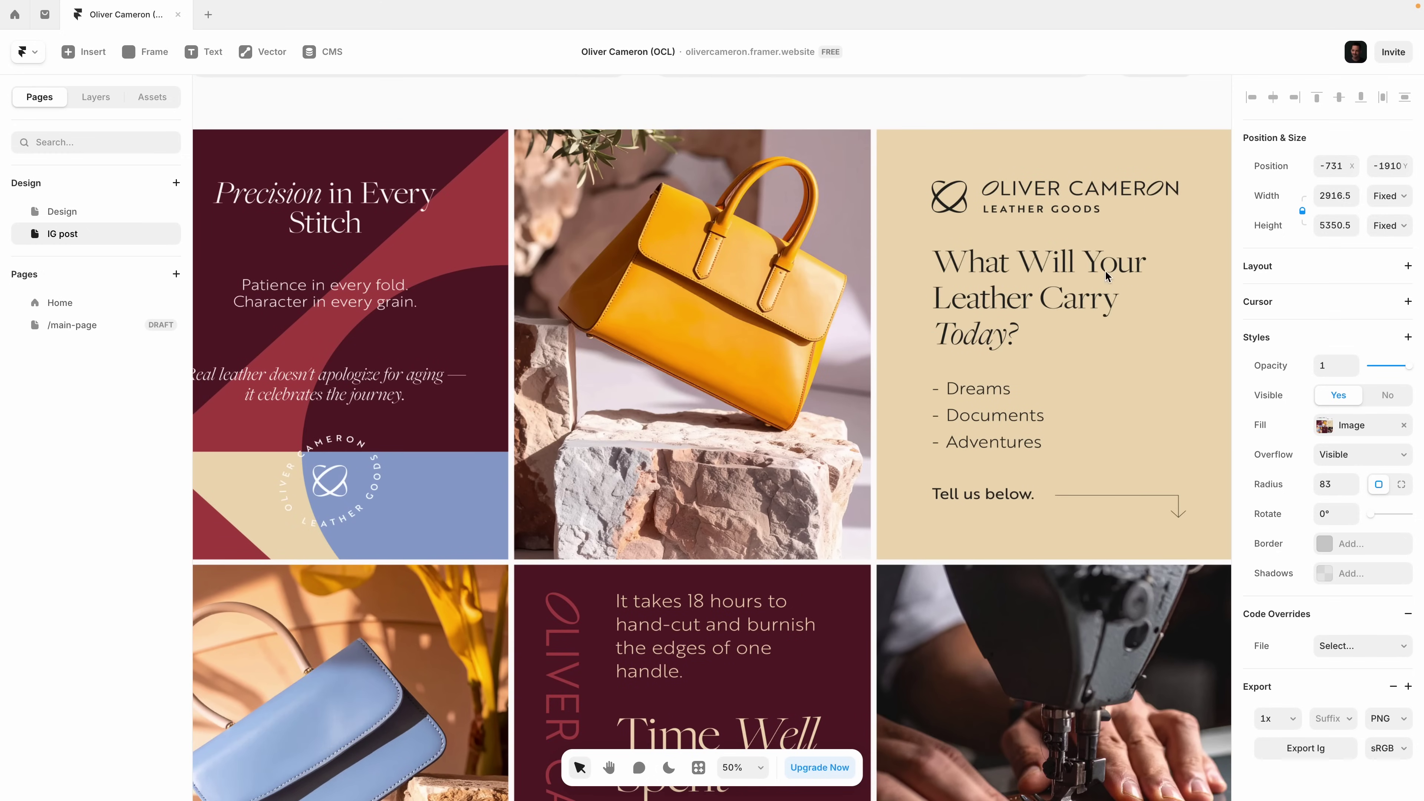
Step: Return to the Design page showing the homepage sections
{"action": "left_click", "coordinate": [67, 214]}
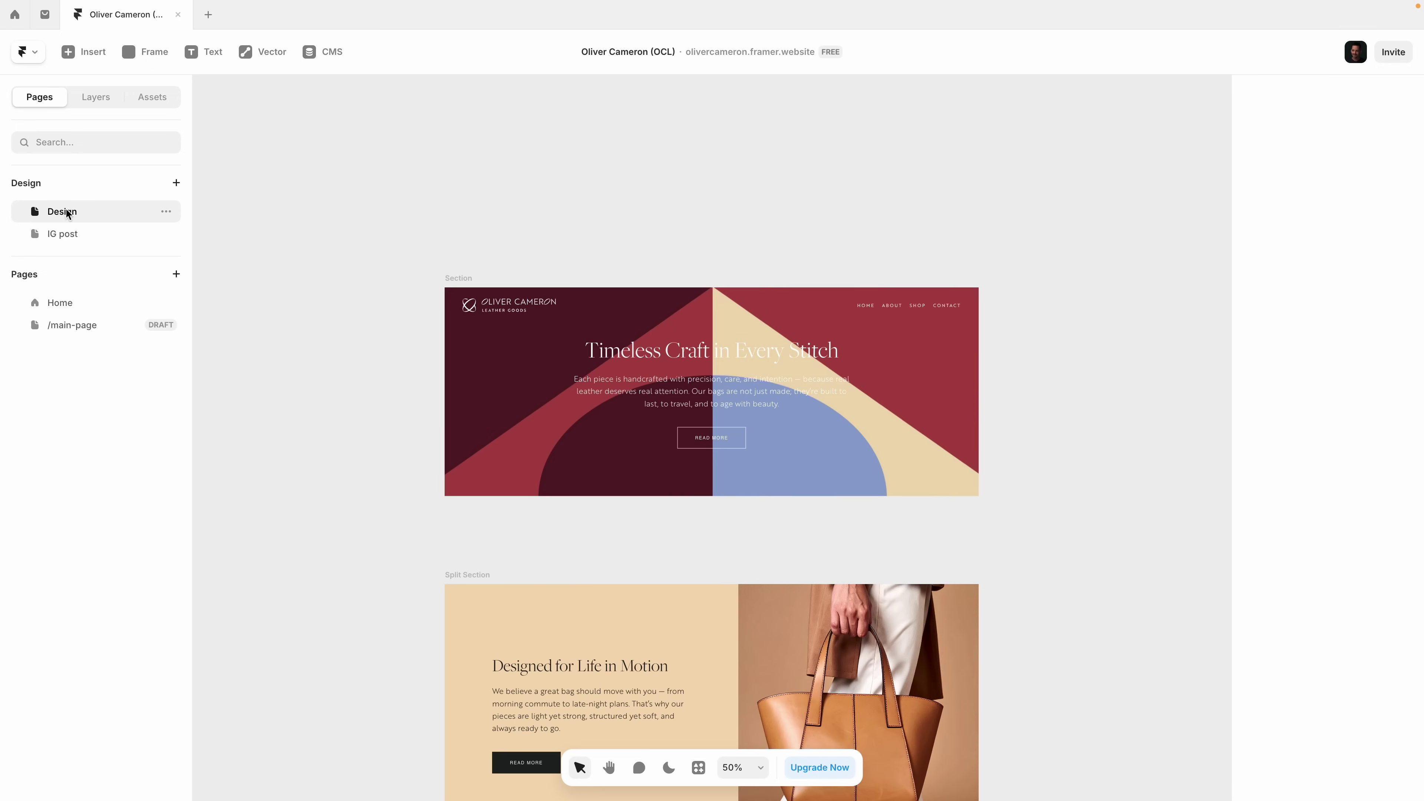
{"action": "scroll", "coordinate": [689, 249], "scroll_direction": "down", "scroll_amount": 4}
{"action": "scroll", "coordinate": [690, 248], "scroll_direction": "up", "scroll_amount": 4}
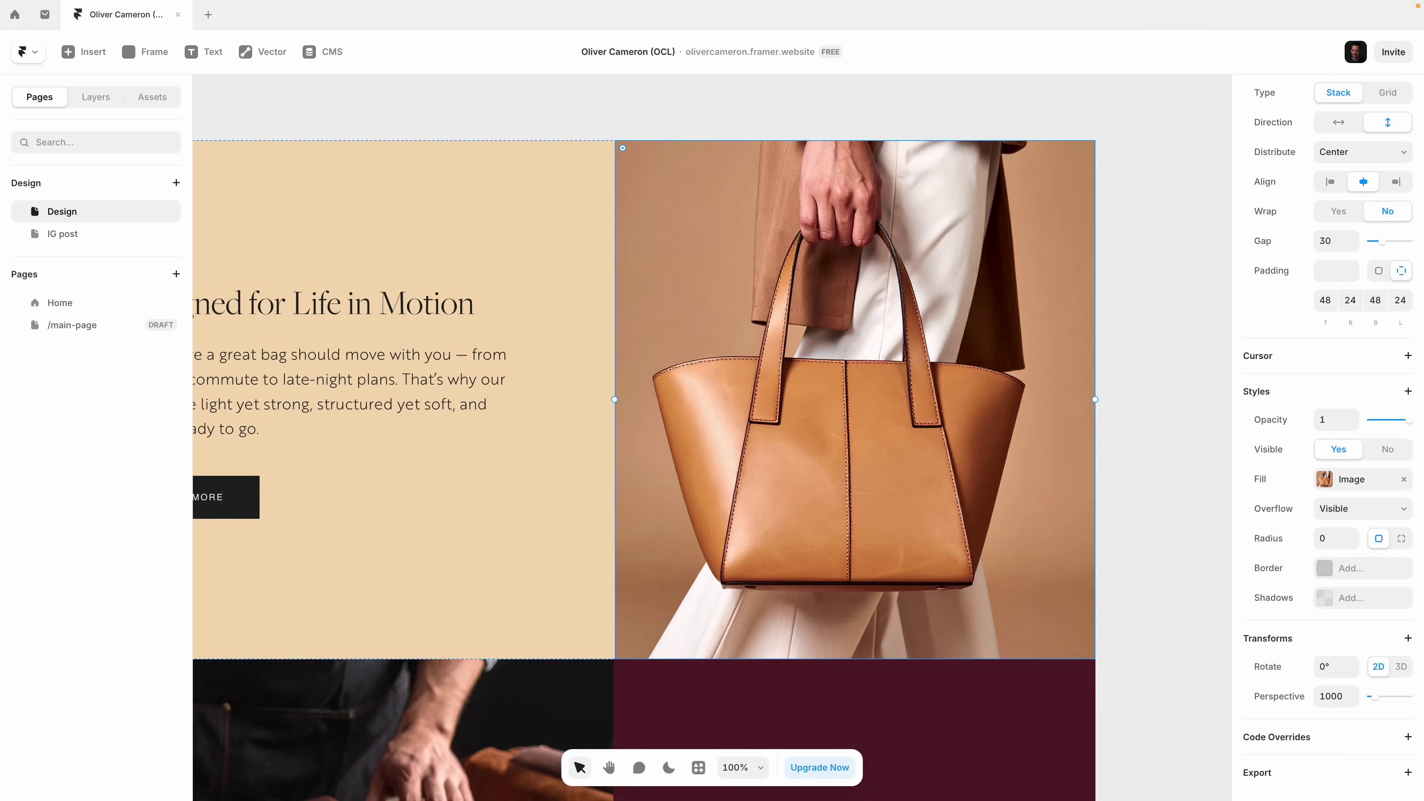
Step: Give the bag image a 3D rotation of X -6, Y -17, Z -5 with perspective 2125
{"action": "left_click", "coordinate": [1402, 669]}
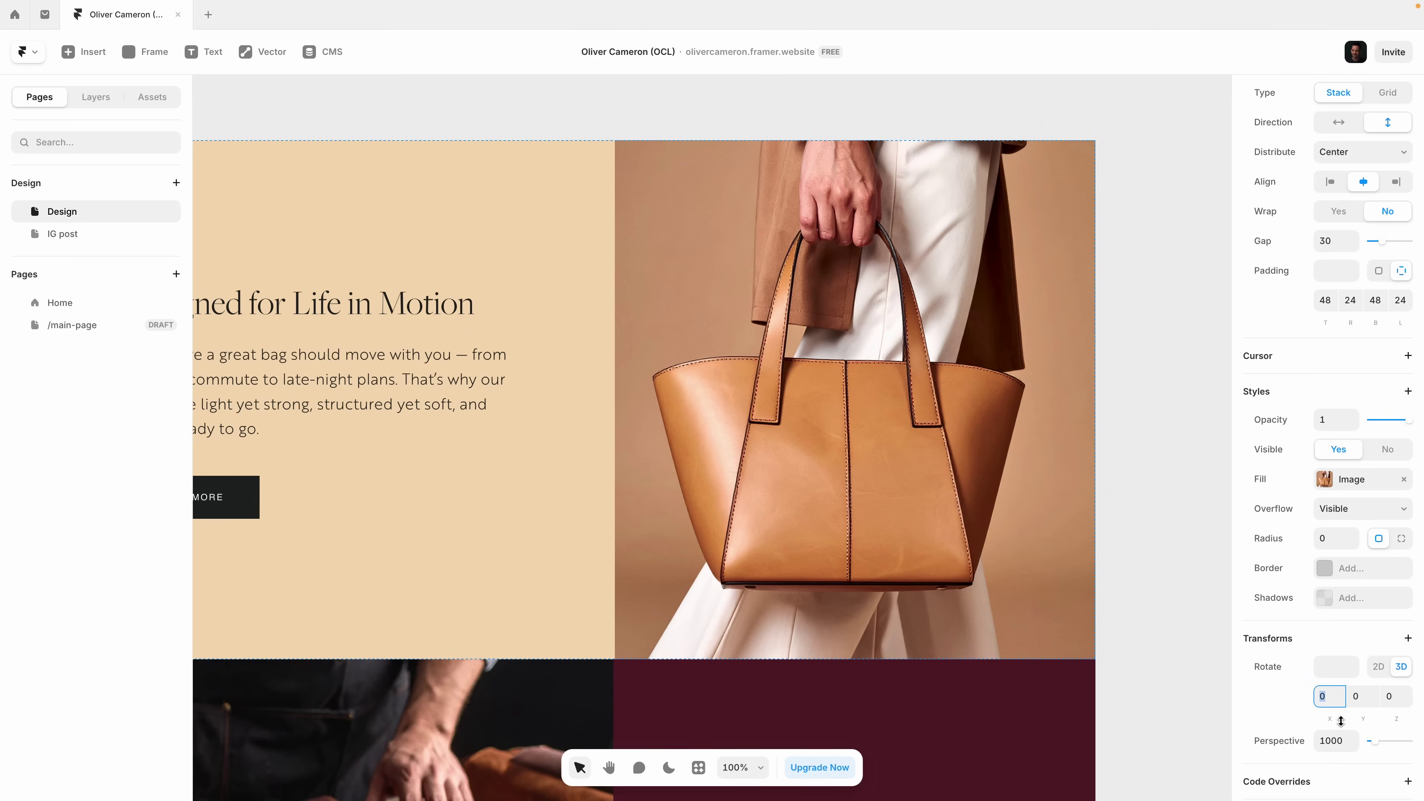
{"action": "left_click_drag", "start_coordinate": [1341, 721], "coordinate": [1398, 729]}
{"action": "scroll", "coordinate": [1395, 727], "scroll_direction": "down", "scroll_amount": 1}
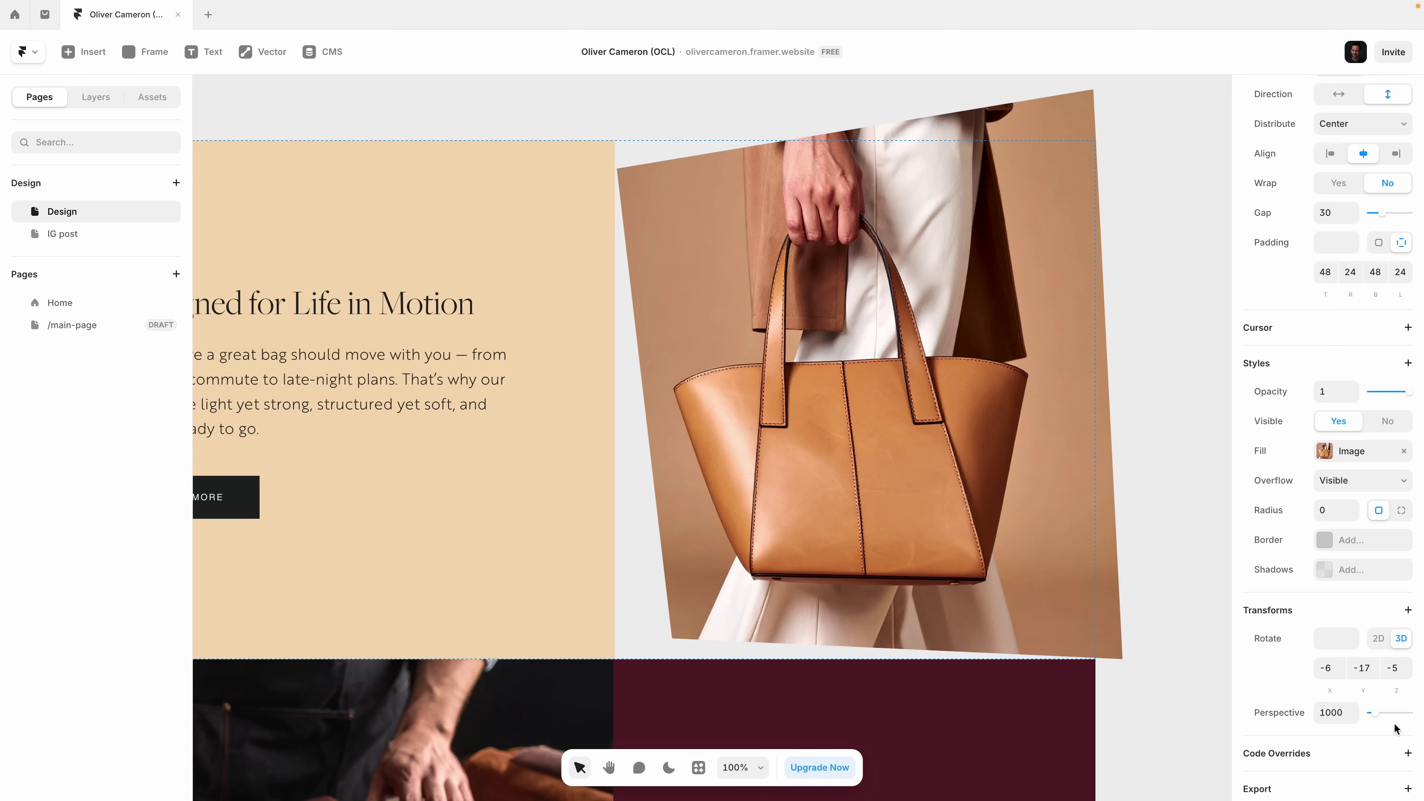
{"action": "mouse_move", "coordinate": [1378, 720]}
{"action": "left_mouse_down"}
{"action": "mouse_move", "coordinate": [1412, 720]}
{"action": "mouse_move", "coordinate": [1385, 720]}
{"action": "left_mouse_up"}
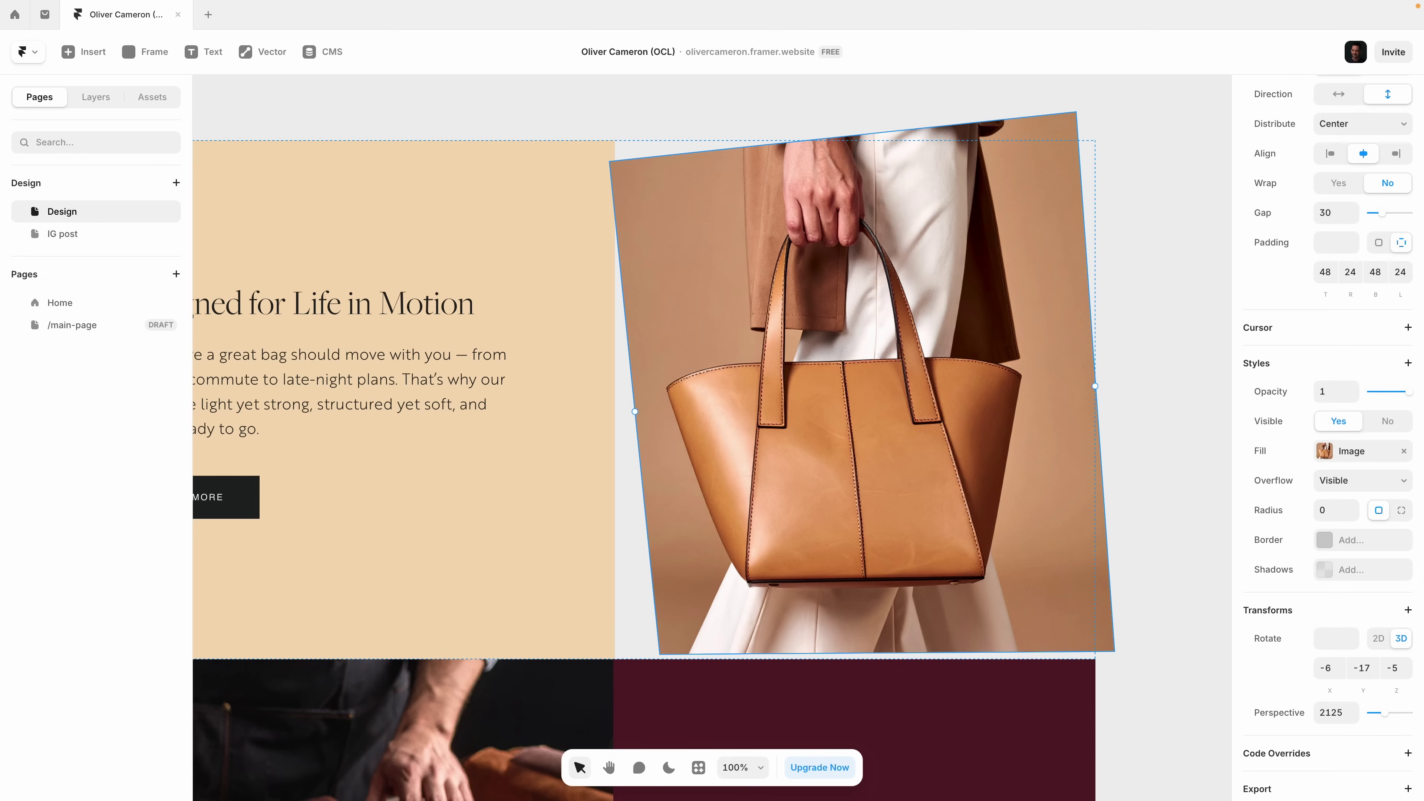
{"action": "left_click", "coordinate": [1125, 286]}
{"action": "scroll", "coordinate": [1121, 372], "scroll_direction": "up", "scroll_amount": 3}
{"action": "scroll", "coordinate": [1124, 374], "scroll_direction": "down", "scroll_amount": 3}
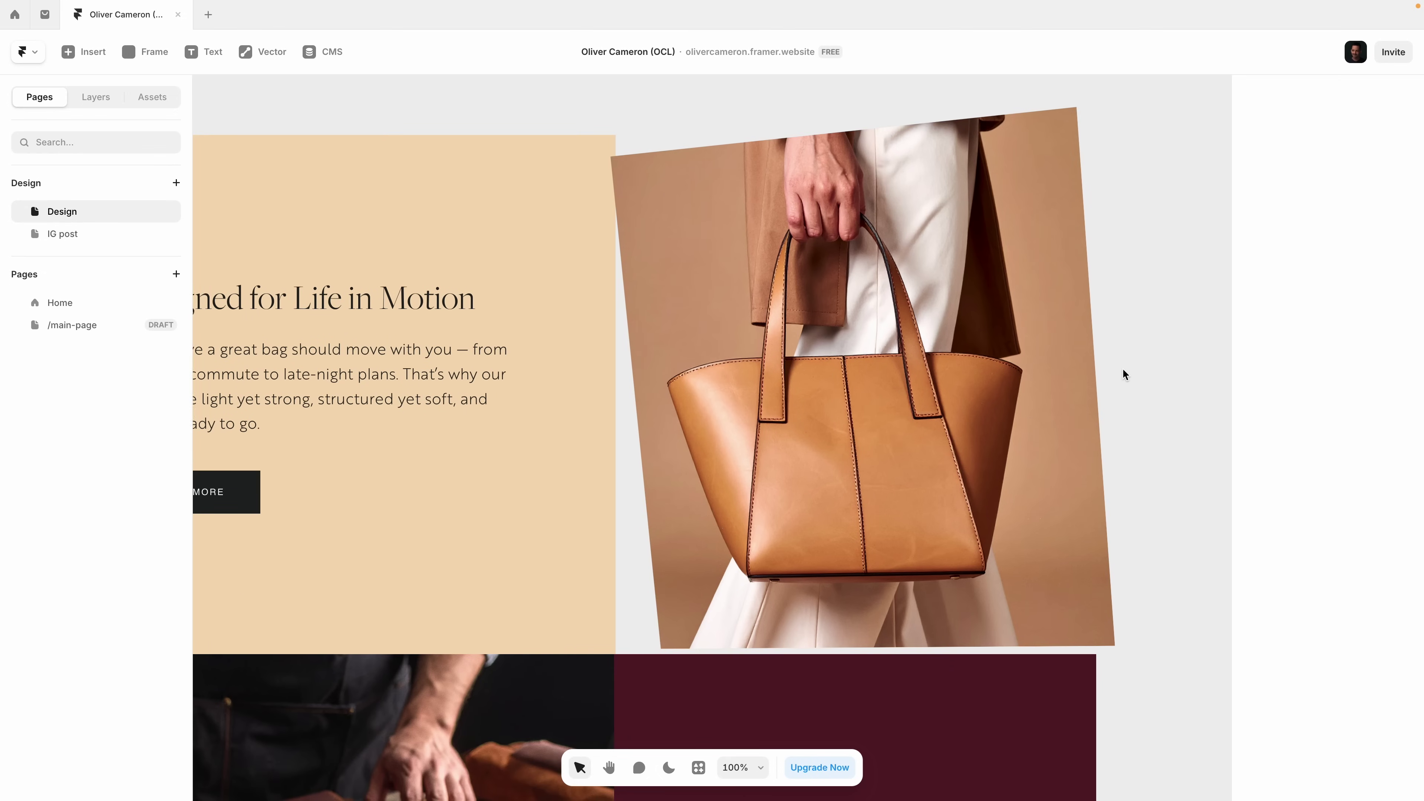
{"action": "left_click", "coordinate": [1072, 311]}
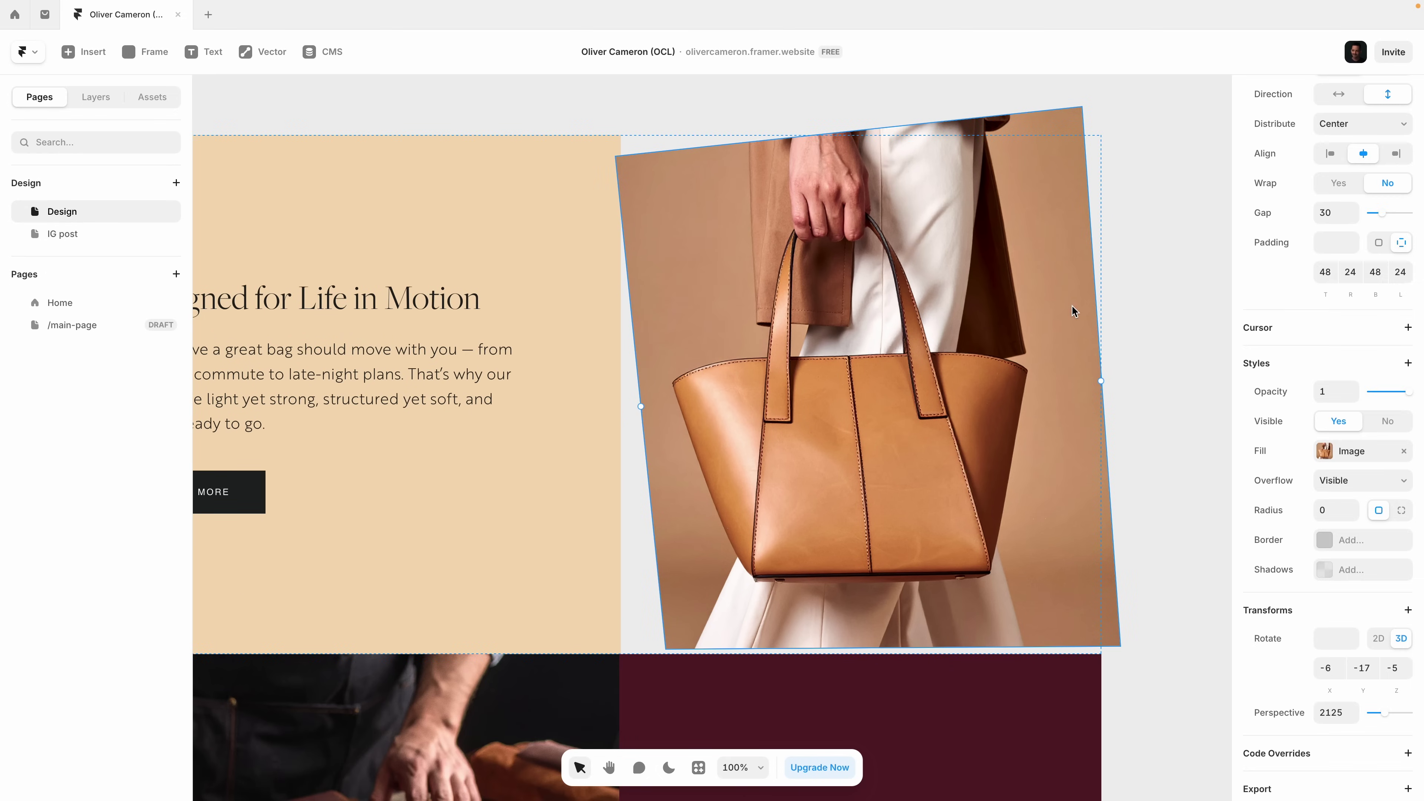